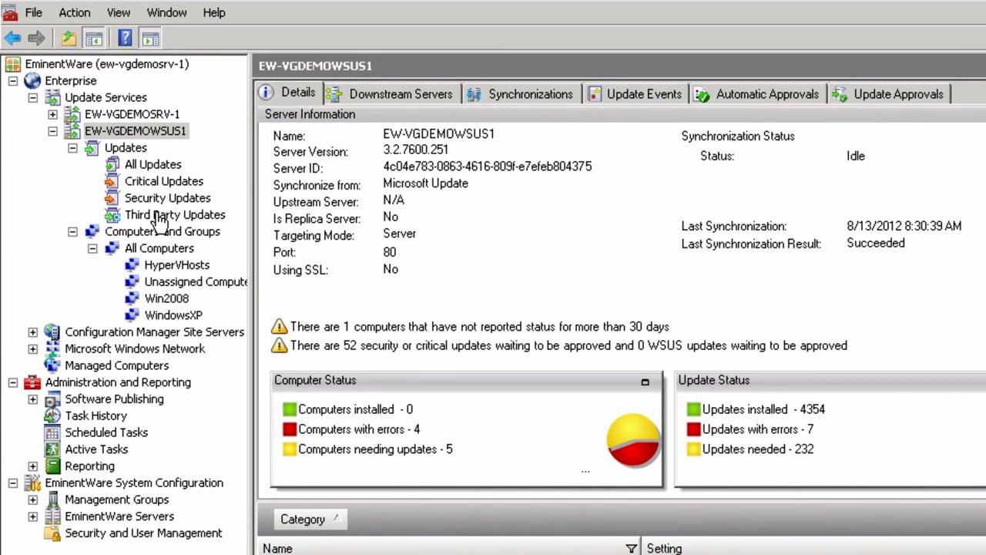
Group the Flash third-party update's computers by install status and list the Not Installed ones
{"action": "left_click", "coordinate": [158, 216]}
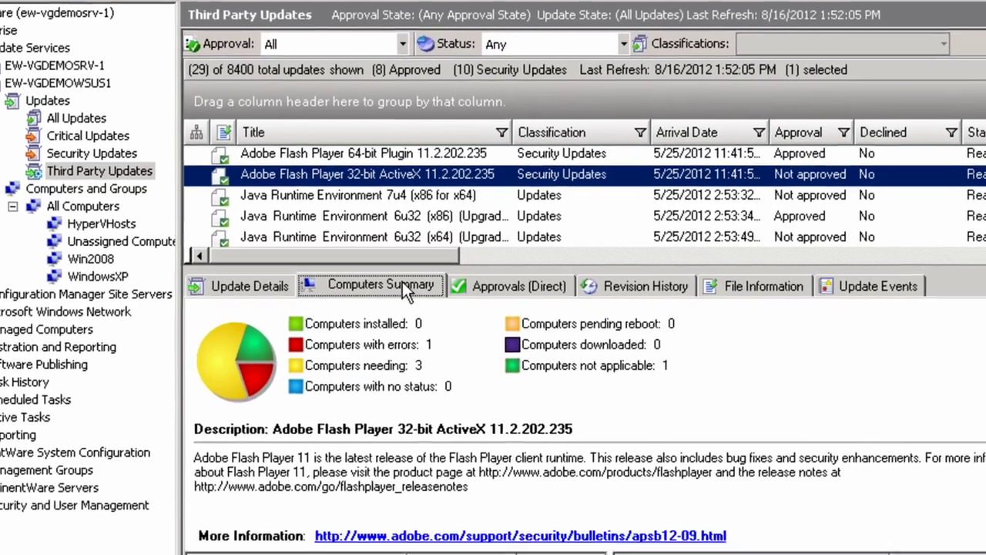
{"action": "left_click", "coordinate": [461, 322]}
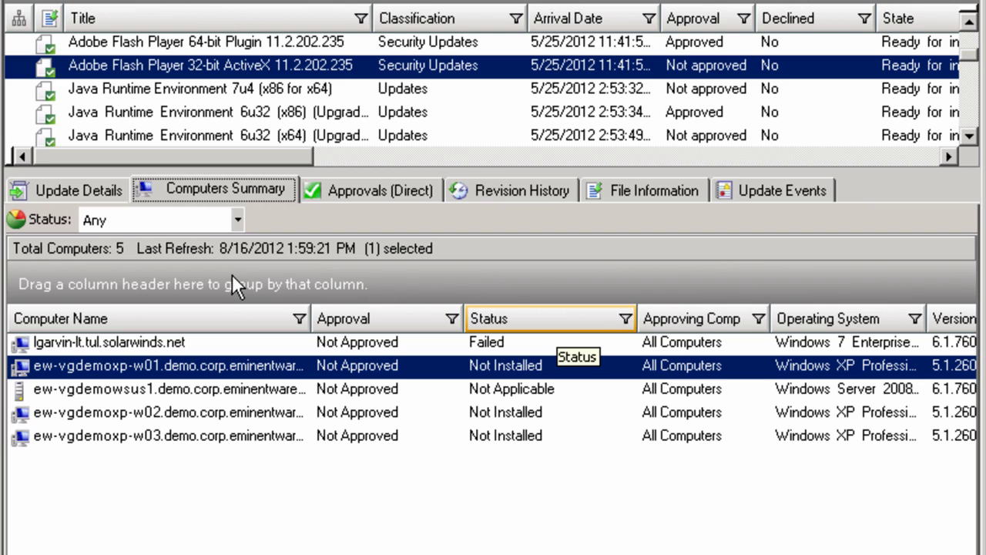
{"action": "left_click_drag", "start_coordinate": [232, 276], "coordinate": [228, 275]}
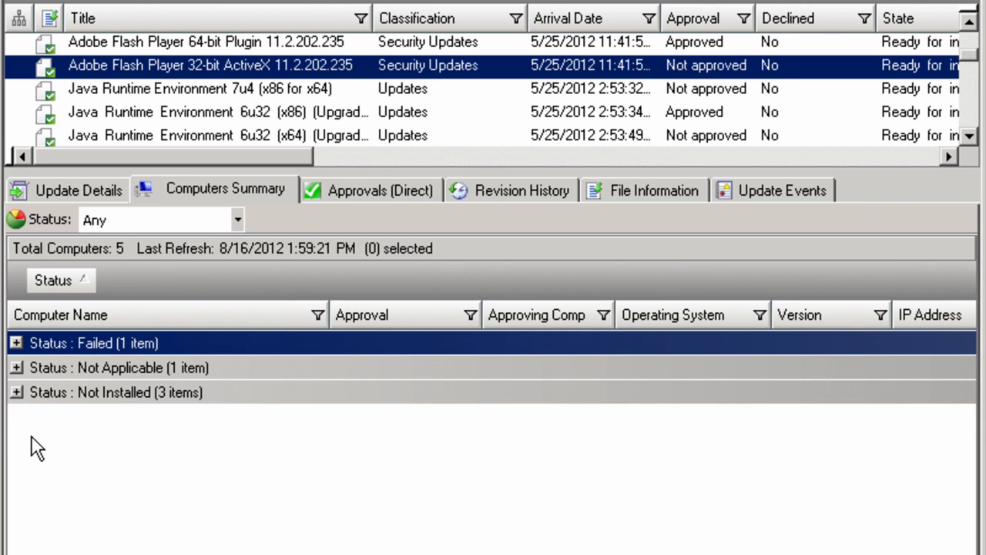
{"action": "left_click", "coordinate": [17, 393]}
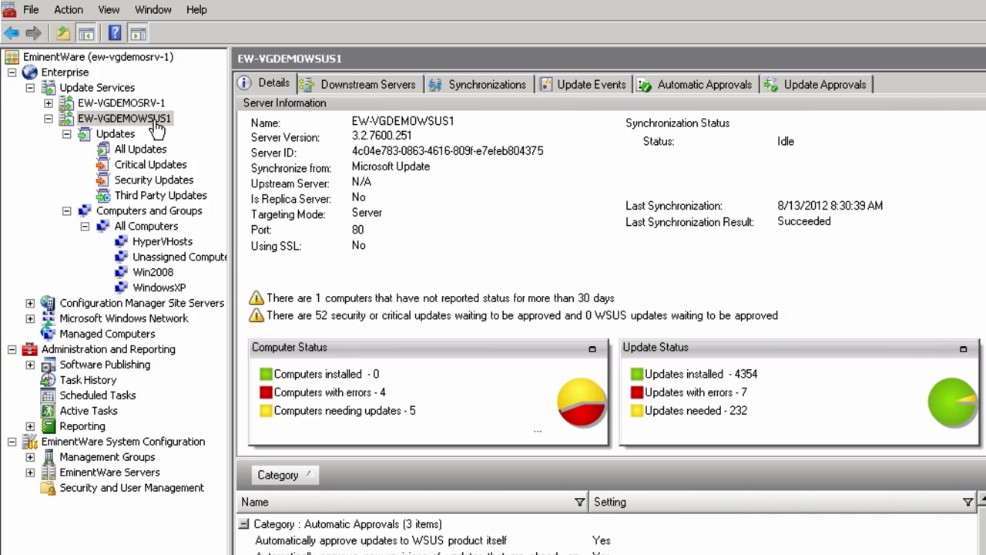
Save a WSUS Inventory of EW-VGDEMOWSUS1 as a daily task with no end date
{"action": "right_click", "coordinate": [155, 125]}
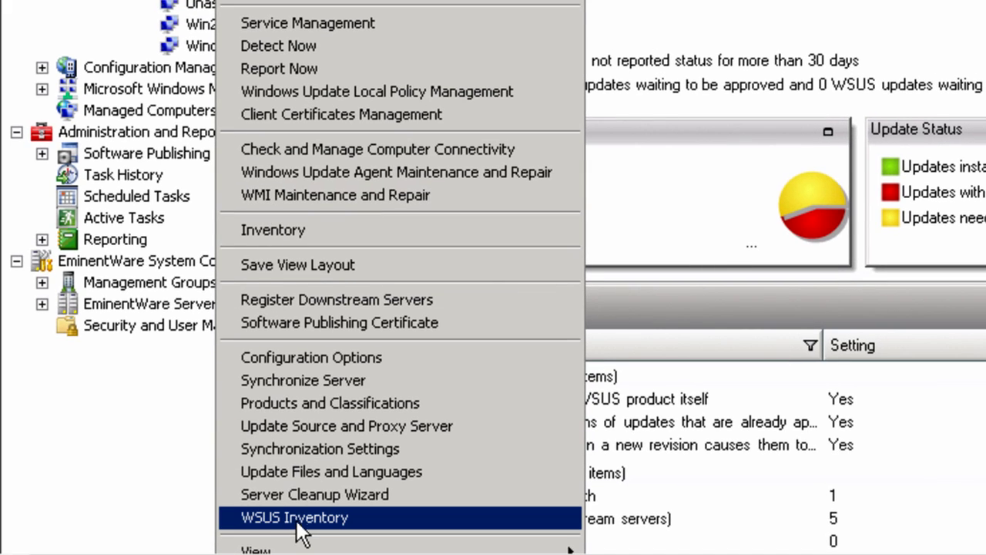
{"action": "left_click", "coordinate": [299, 518]}
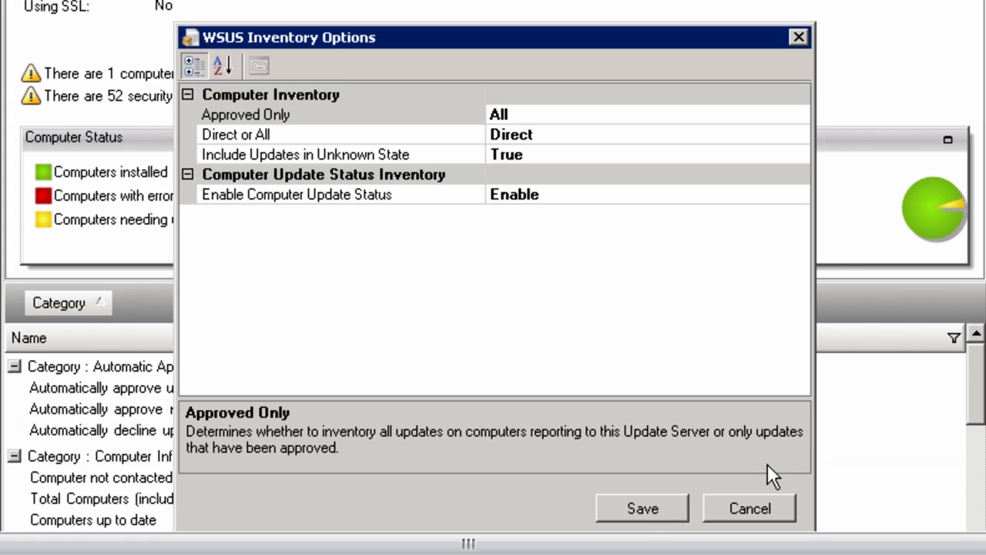
{"action": "left_click", "coordinate": [640, 511]}
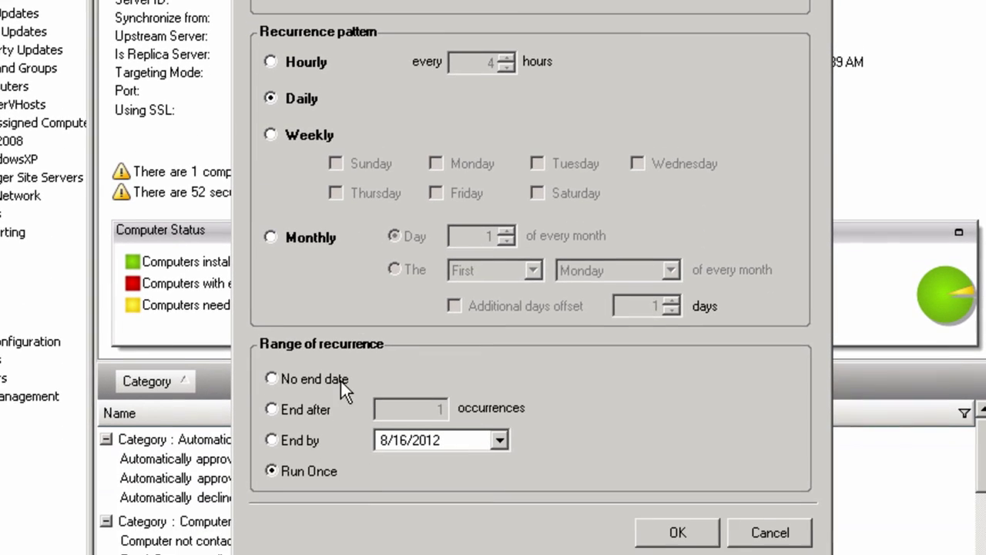
{"action": "left_click", "coordinate": [339, 367]}
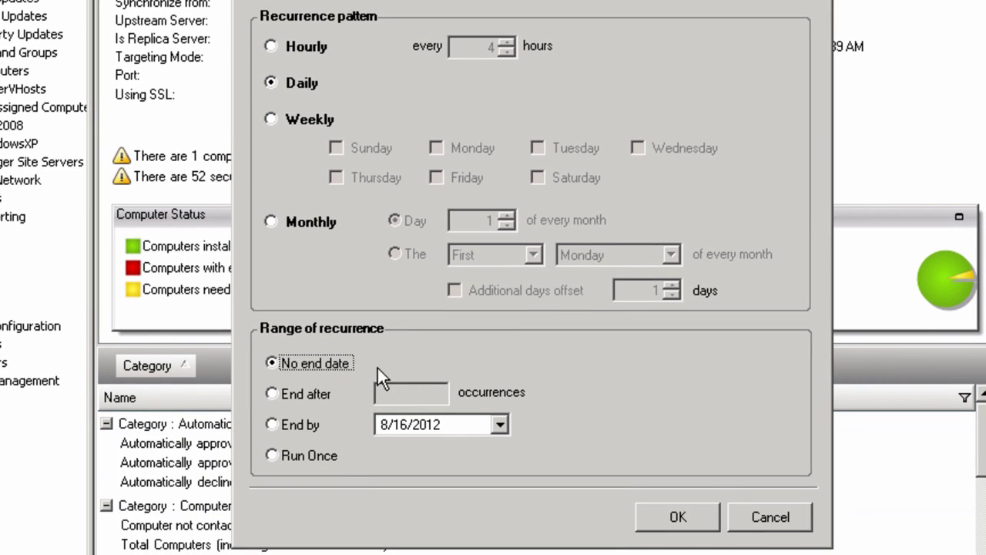
{"action": "left_click", "coordinate": [688, 520]}
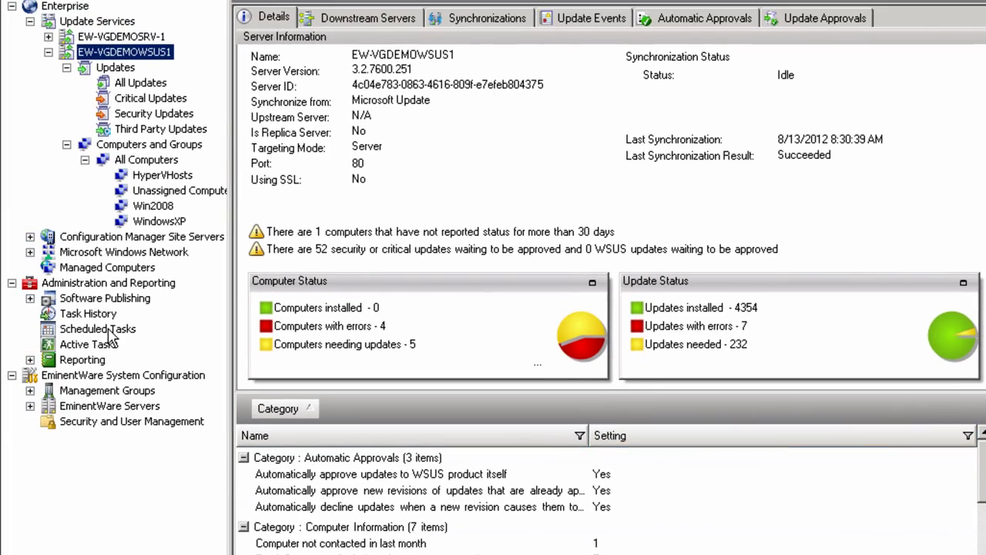
{"action": "left_click", "coordinate": [109, 330]}
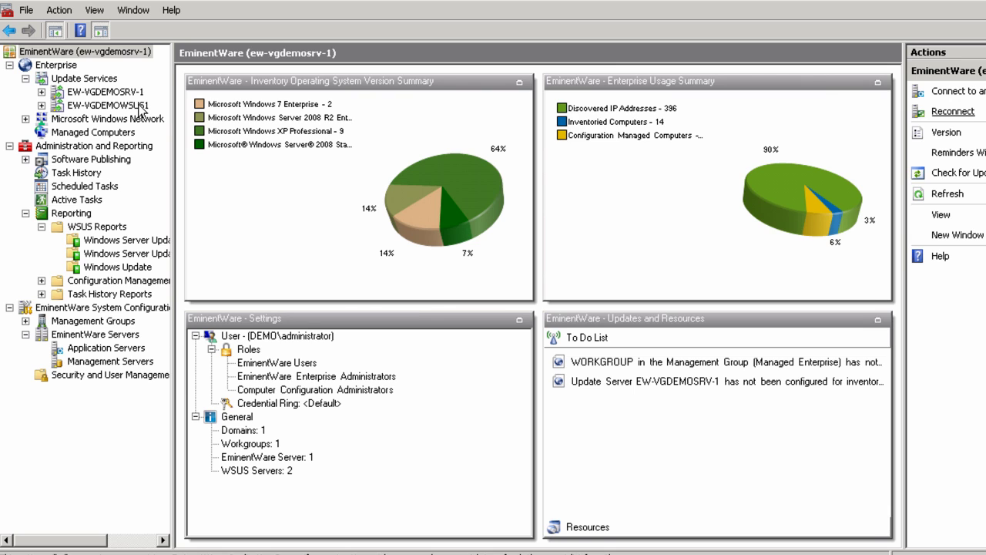
Group EW-VGDEMOWSUS1's update approvals by Computer Group
{"action": "left_click", "coordinate": [140, 107]}
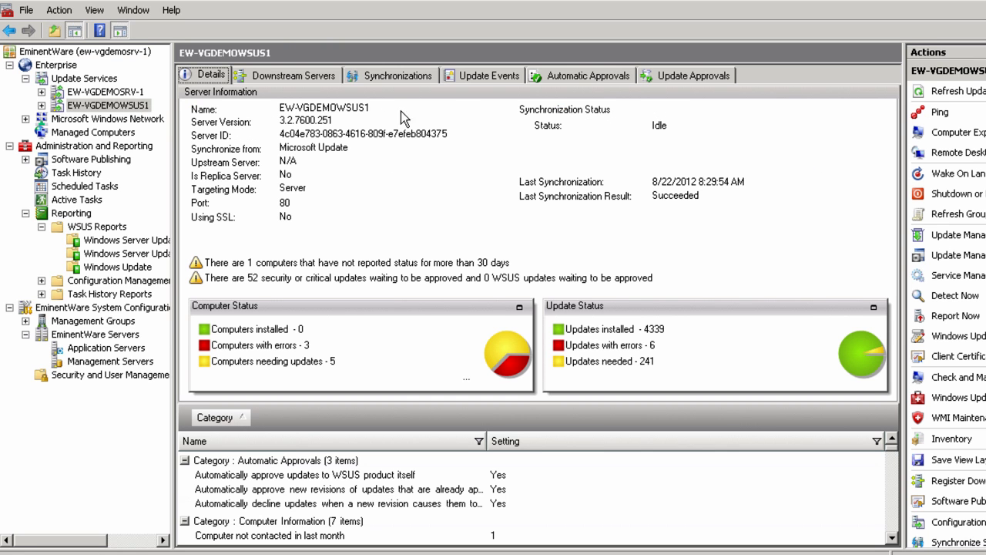
{"action": "left_click", "coordinate": [697, 80]}
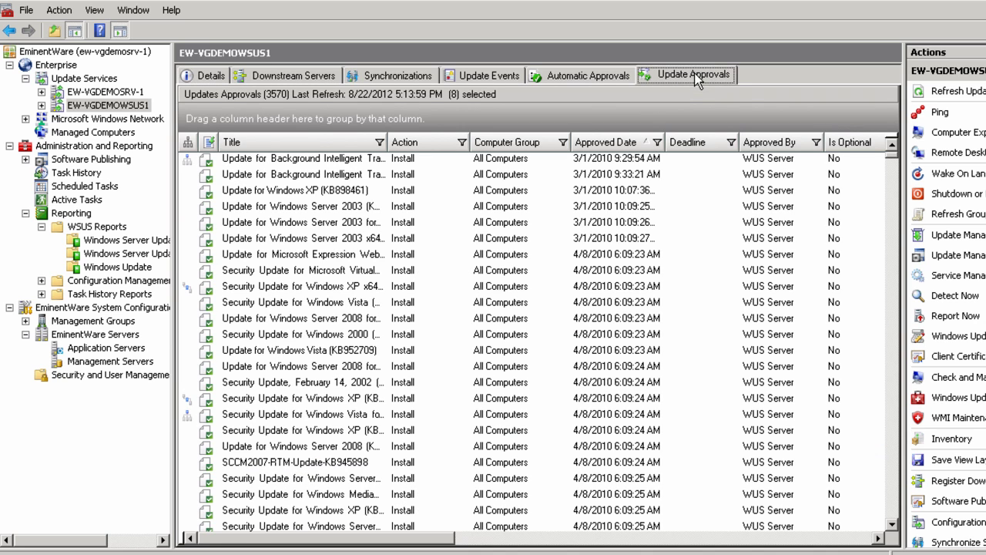
{"action": "left_click", "coordinate": [512, 145]}
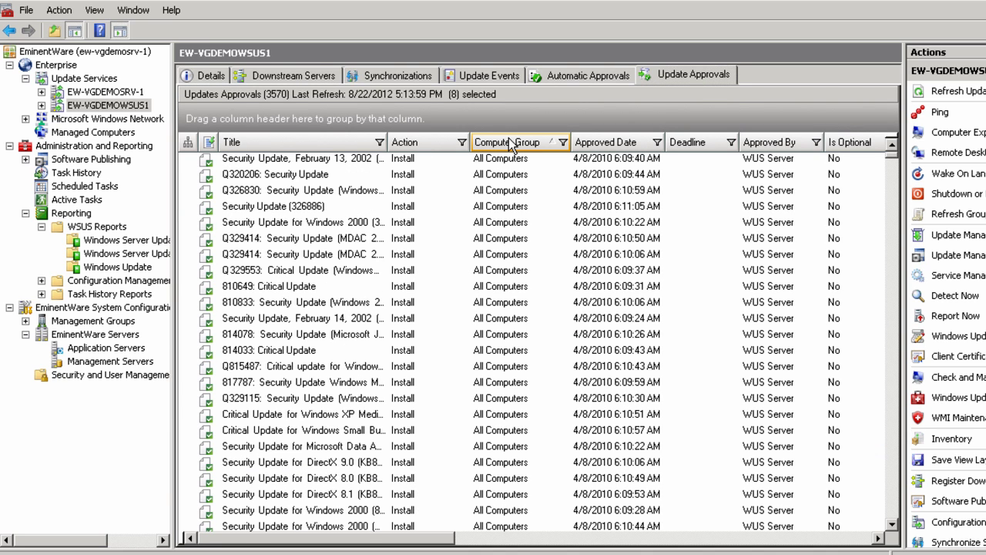
{"action": "left_click_drag", "start_coordinate": [510, 145], "coordinate": [459, 120]}
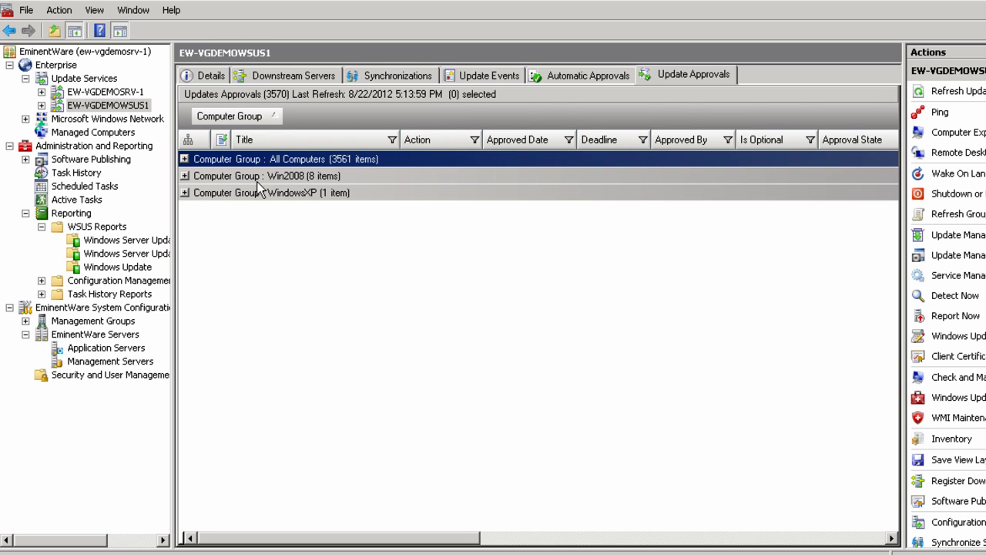
Expand the Win2008 group and select all eight of its updates
{"action": "left_click", "coordinate": [186, 177]}
{"action": "left_click", "coordinate": [185, 176]}
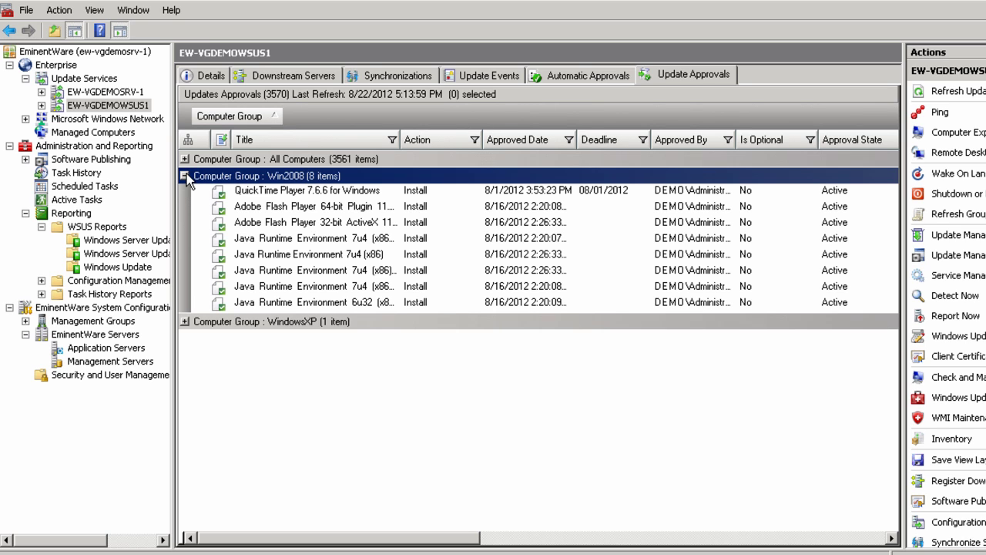
{"action": "left_click_drag", "start_coordinate": [199, 190], "coordinate": [246, 311]}
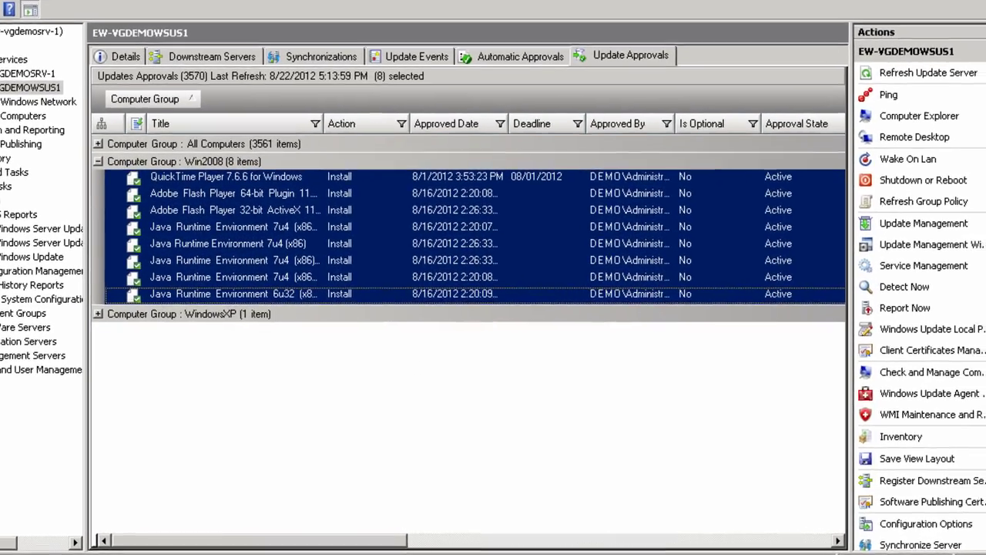
{"action": "scroll", "coordinate": [940, 309], "scroll_direction": "down", "scroll_amount": 3}
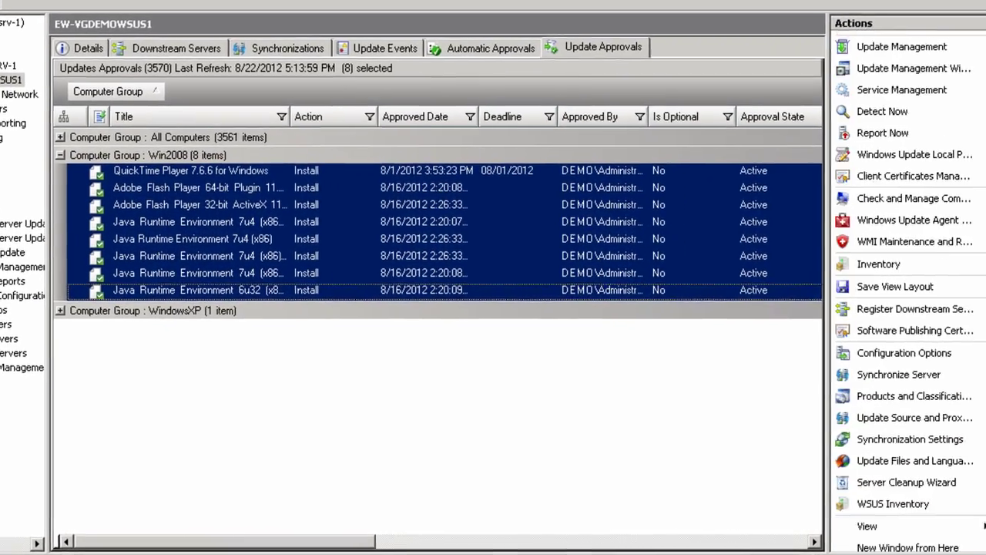
{"action": "scroll", "coordinate": [940, 308], "scroll_direction": "down", "scroll_amount": 3}
{"action": "scroll", "coordinate": [894, 455], "scroll_direction": "down", "scroll_amount": 1}
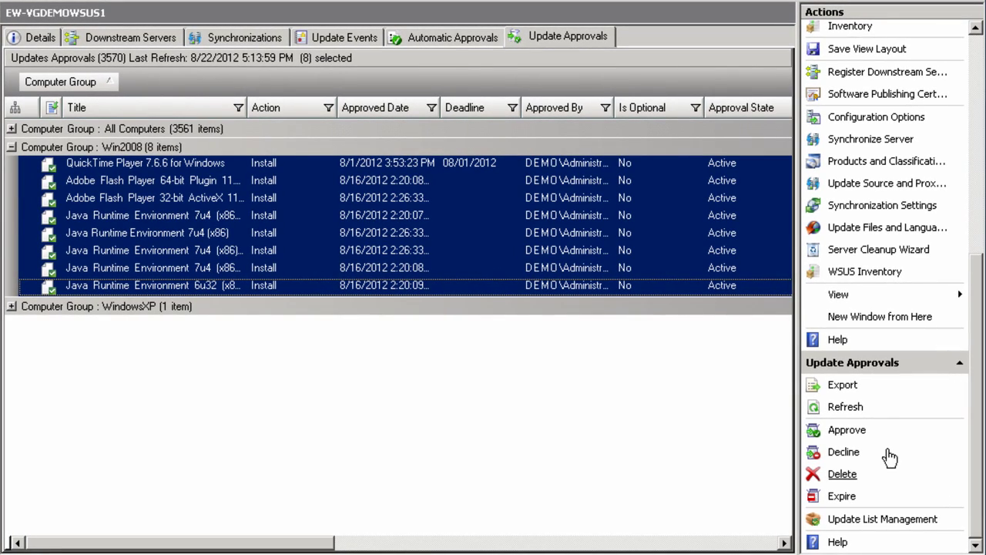
Mark the eight selected updates Approved for Install on the WindowsXP group and apply
{"action": "left_click", "coordinate": [846, 431]}
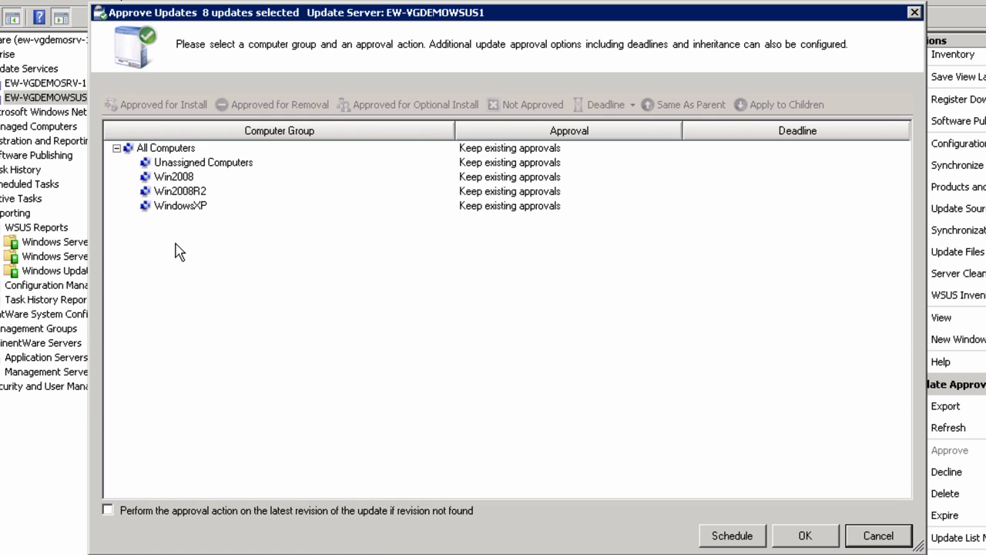
{"action": "left_click", "coordinate": [190, 208]}
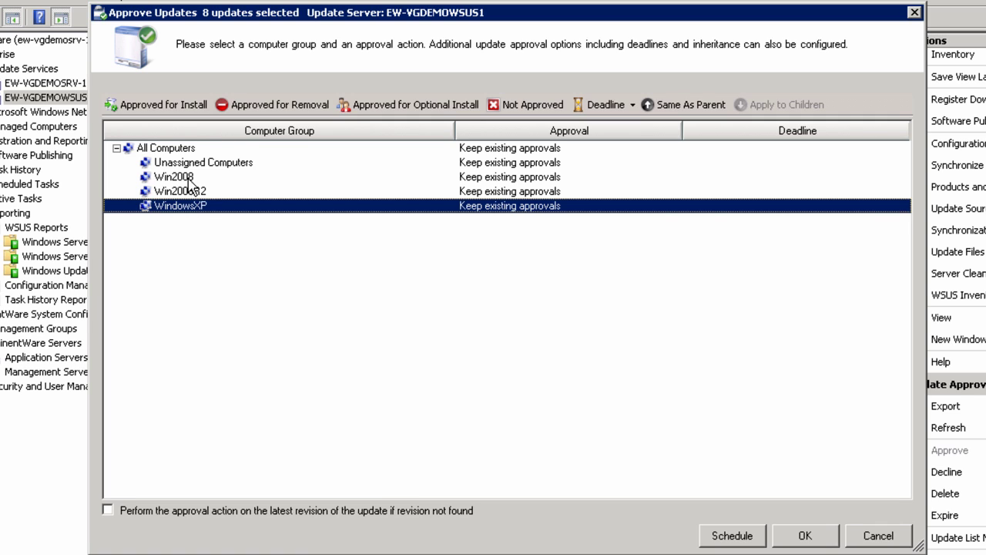
{"action": "left_click", "coordinate": [178, 109]}
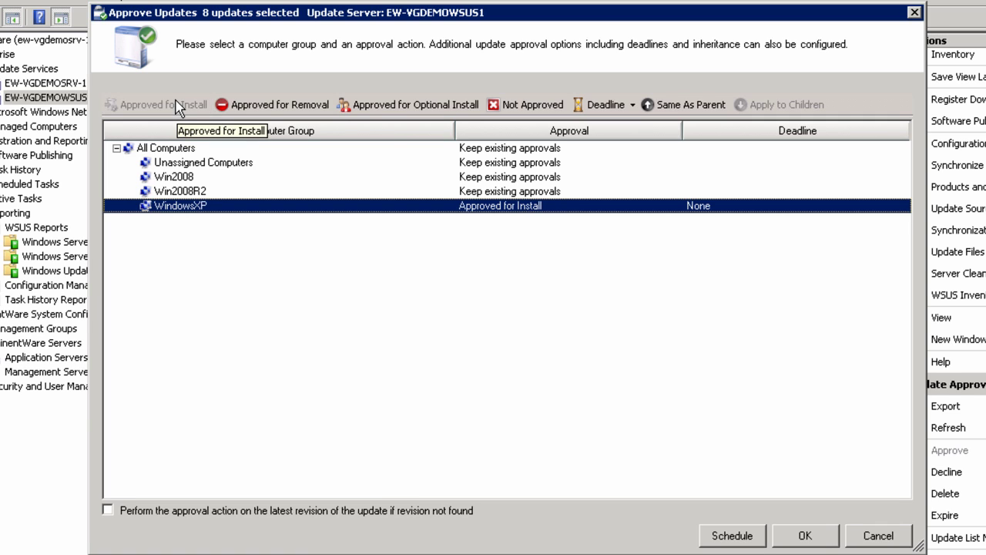
{"action": "left_click", "coordinate": [805, 535]}
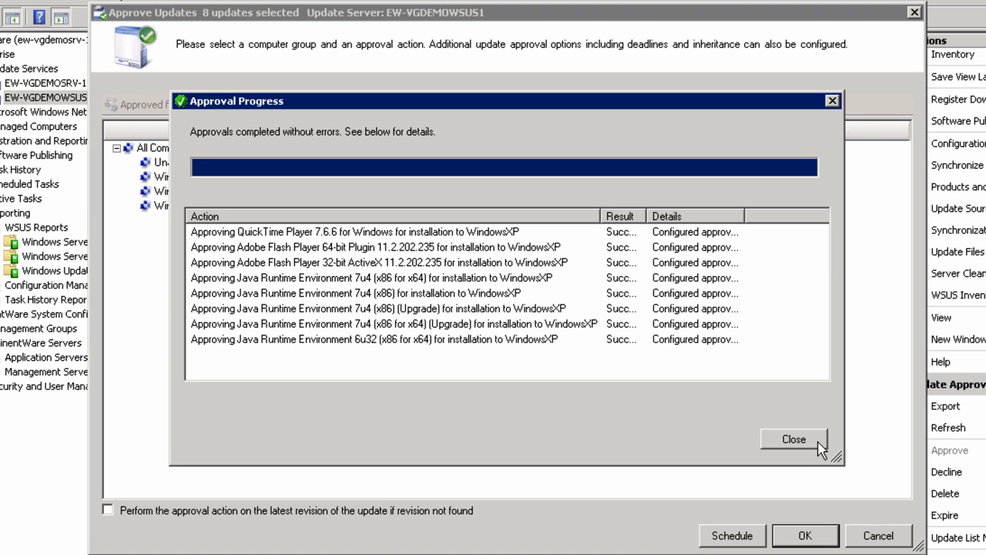
Dismiss the approval results and bring up actions for WinZip 14.0 under Third Party Updates
{"action": "left_click", "coordinate": [819, 442]}
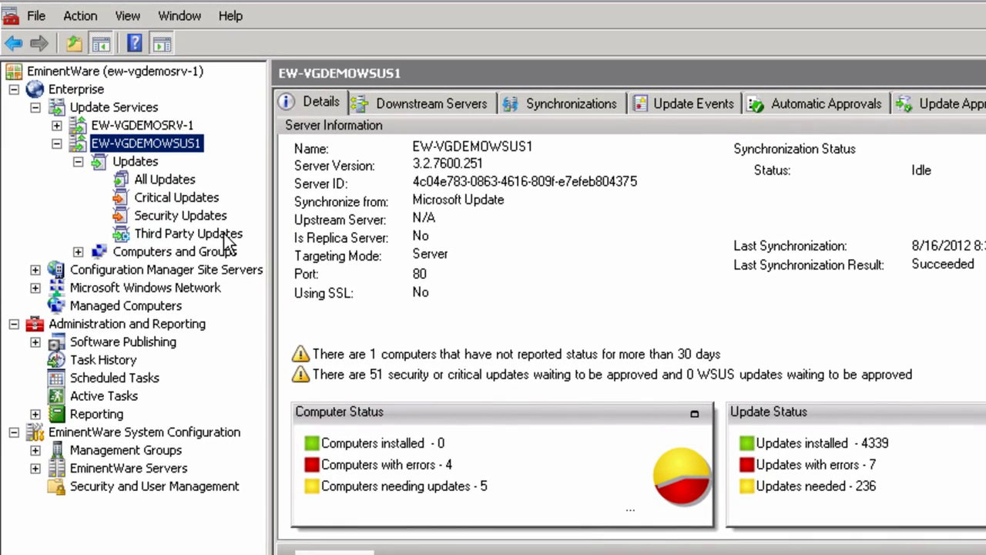
{"action": "left_click", "coordinate": [228, 239]}
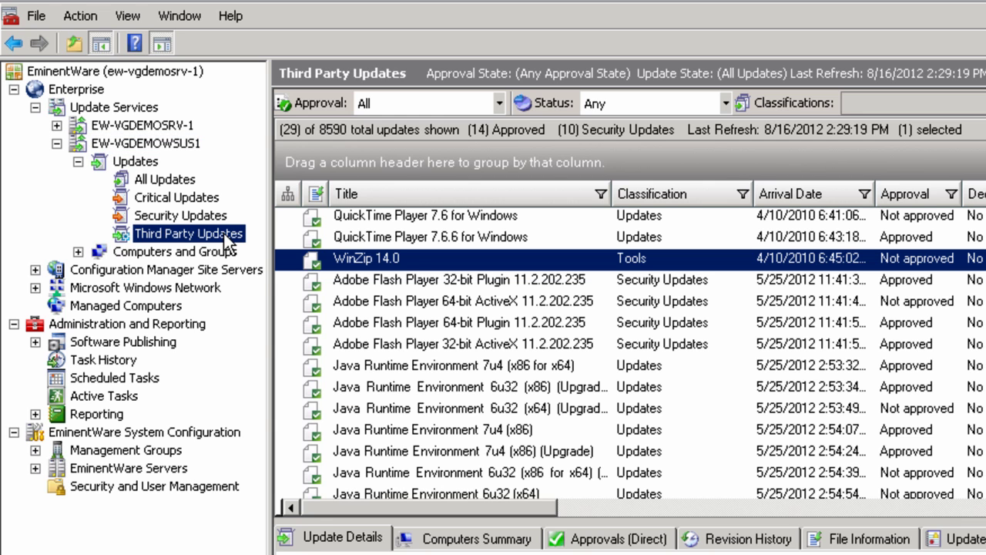
{"action": "left_click", "coordinate": [415, 257]}
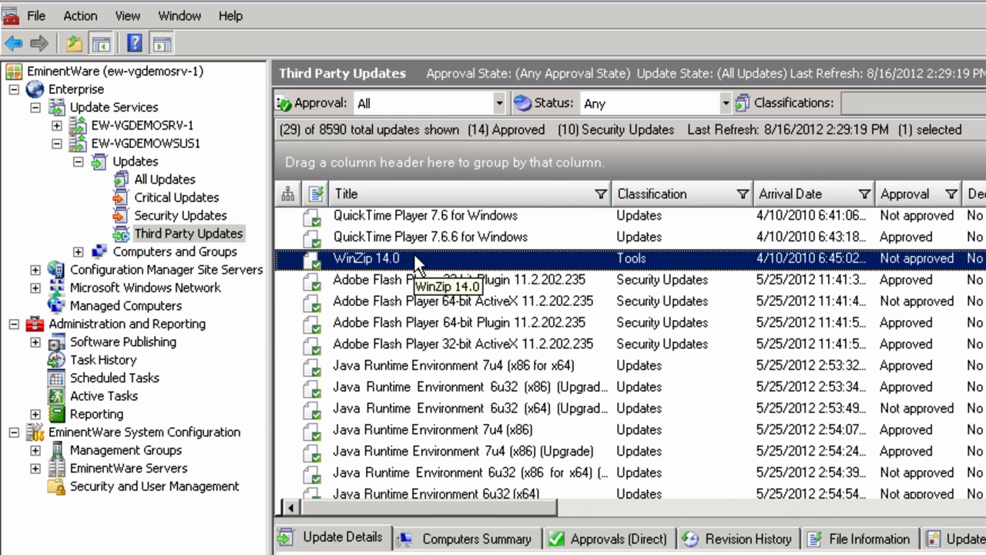
{"action": "right_click", "coordinate": [415, 258]}
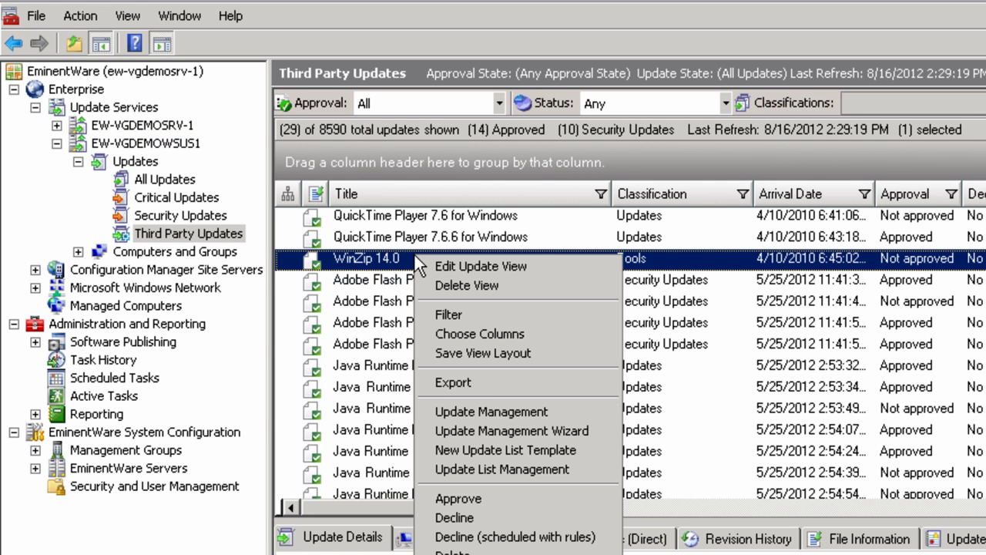
Set WinZip 14.0's Update Management to always reboot before and after the update
{"action": "left_click", "coordinate": [460, 413]}
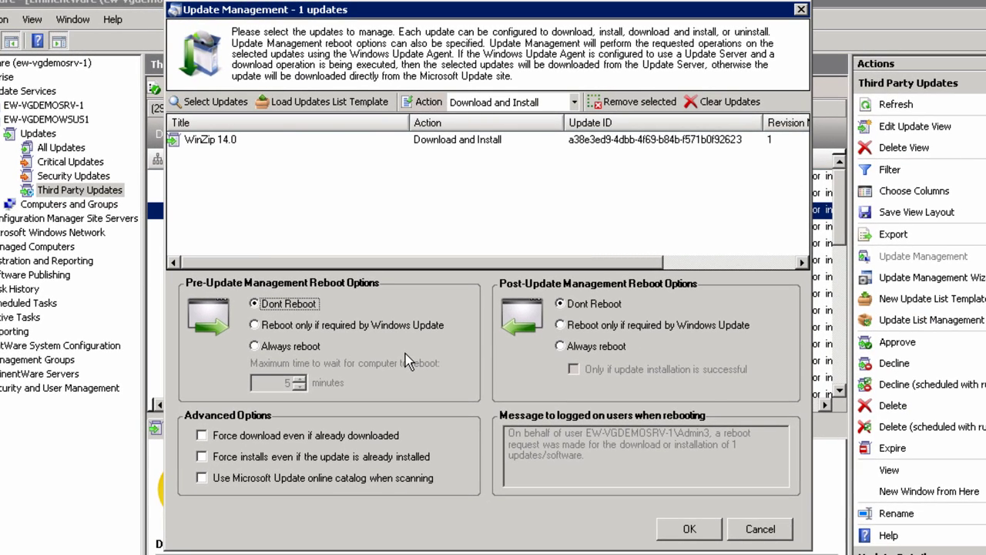
{"action": "left_click", "coordinate": [259, 348]}
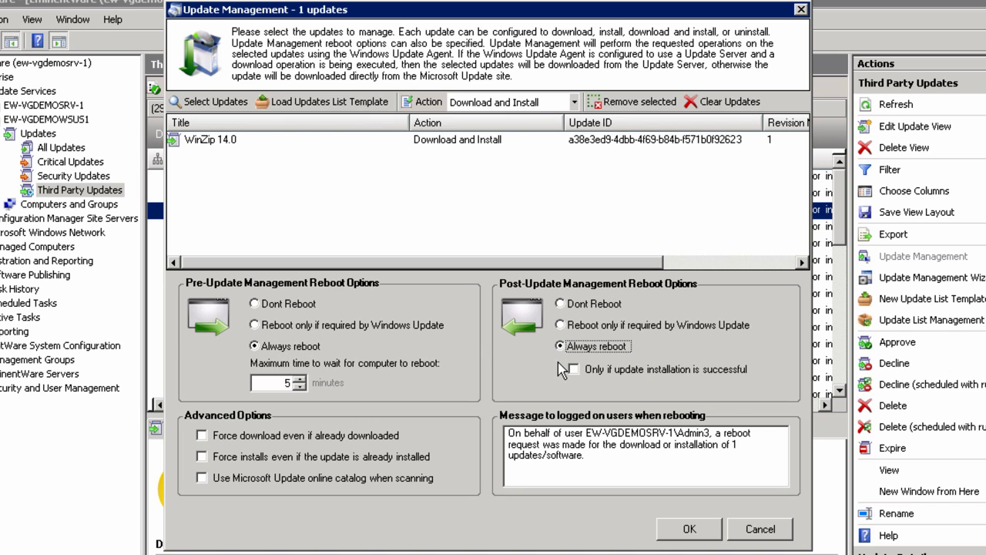
{"action": "left_click", "coordinate": [713, 533]}
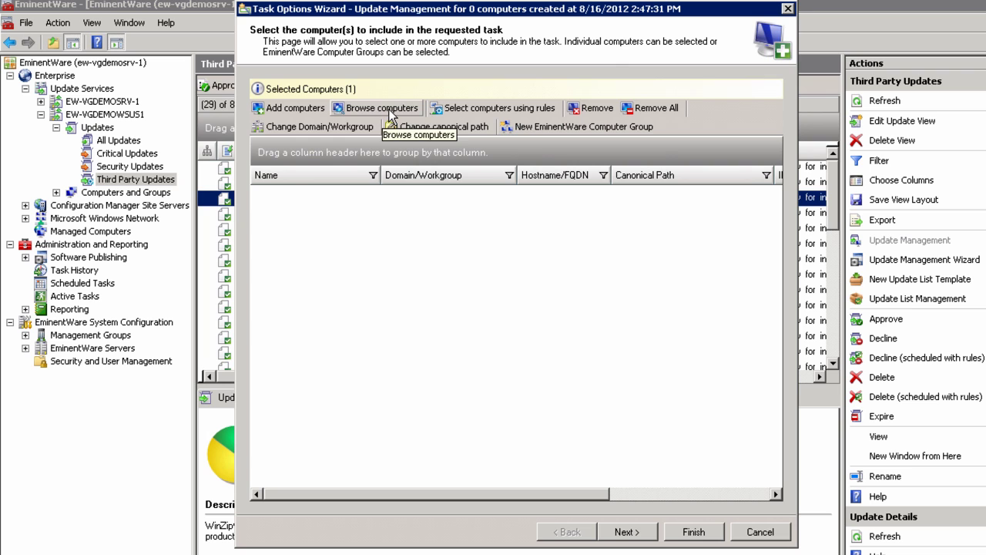
Resolve and add EW-VGDEMOSRV-1 from the DEMO domain as the task's target computer
{"action": "left_click", "coordinate": [518, 116]}
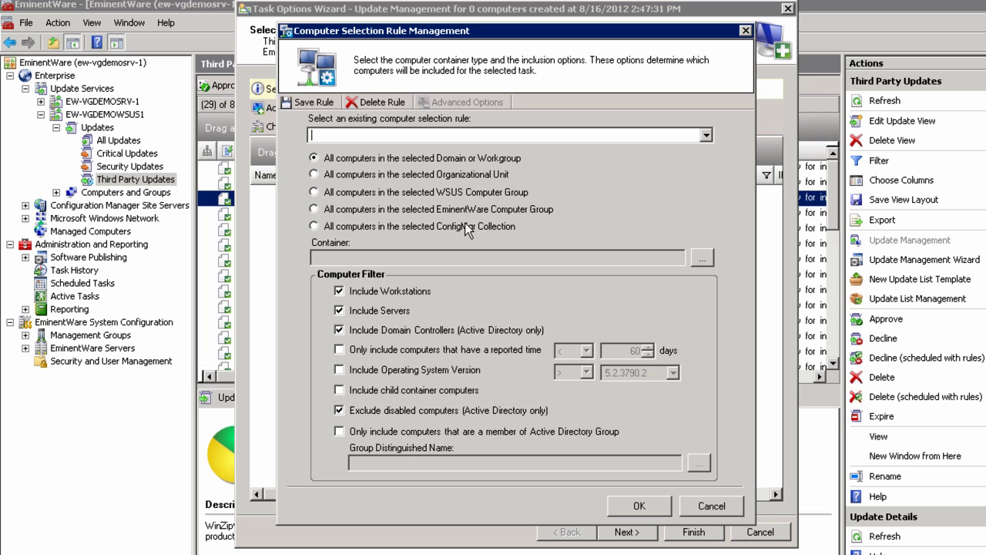
{"action": "left_click", "coordinate": [732, 511]}
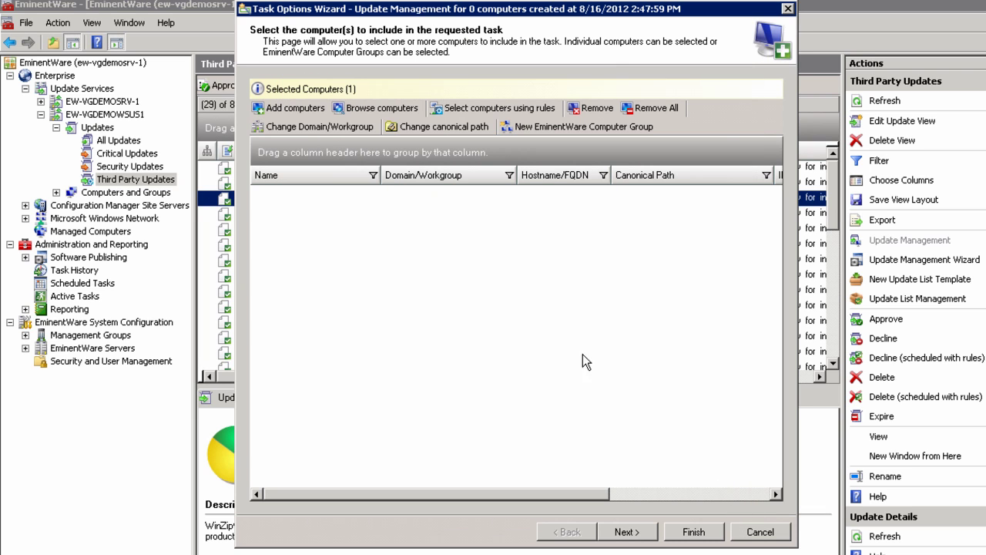
{"action": "left_click", "coordinate": [297, 110]}
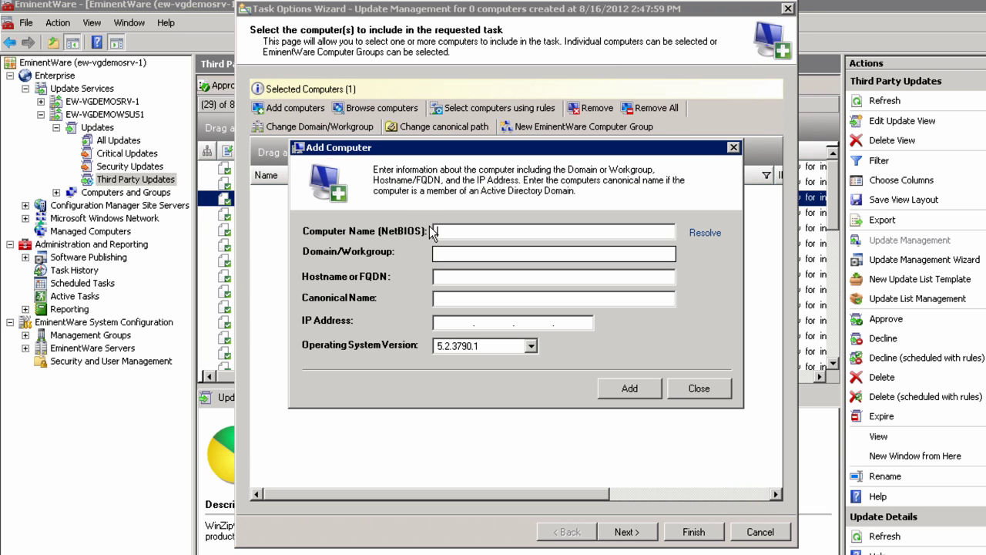
{"action": "type", "text": "EW-VGDEMOSRV-1"}
{"action": "left_click", "coordinate": [703, 233]}
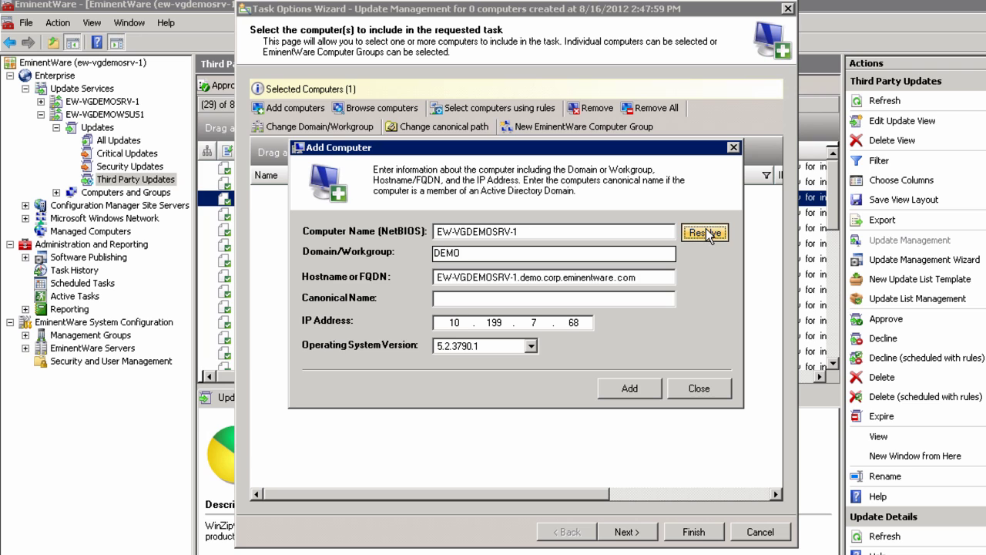
{"action": "left_click", "coordinate": [641, 386]}
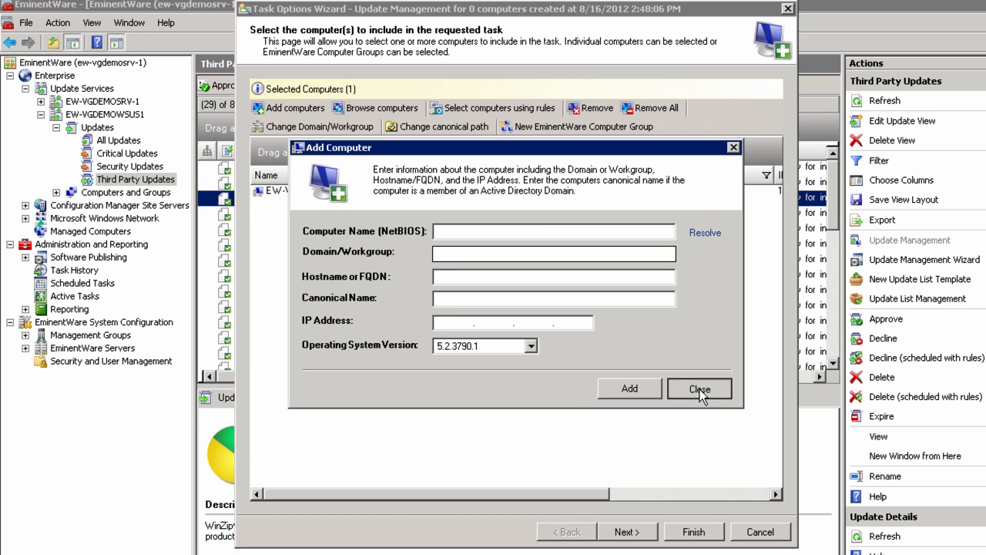
{"action": "left_click", "coordinate": [699, 390]}
{"action": "left_click", "coordinate": [376, 191]}
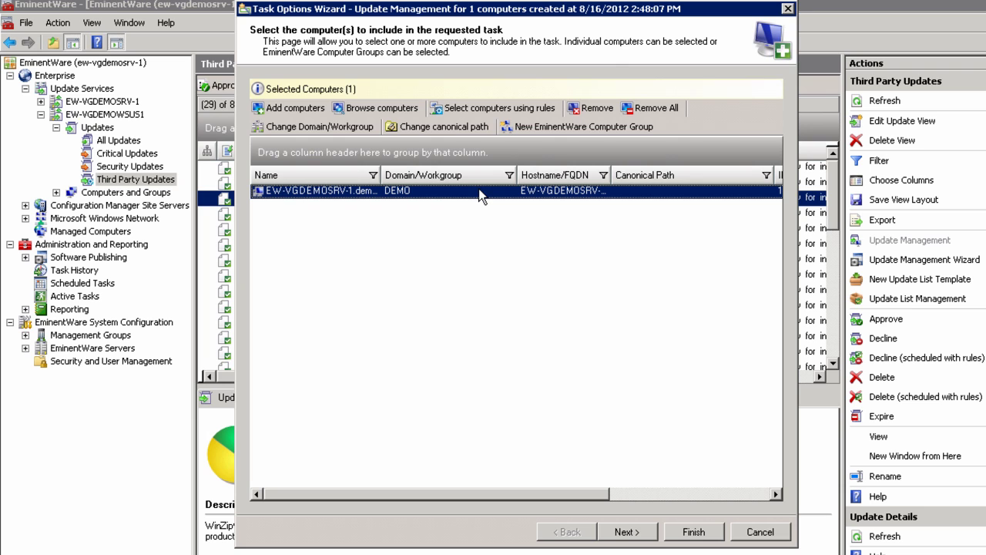
{"action": "left_click", "coordinate": [646, 532]}
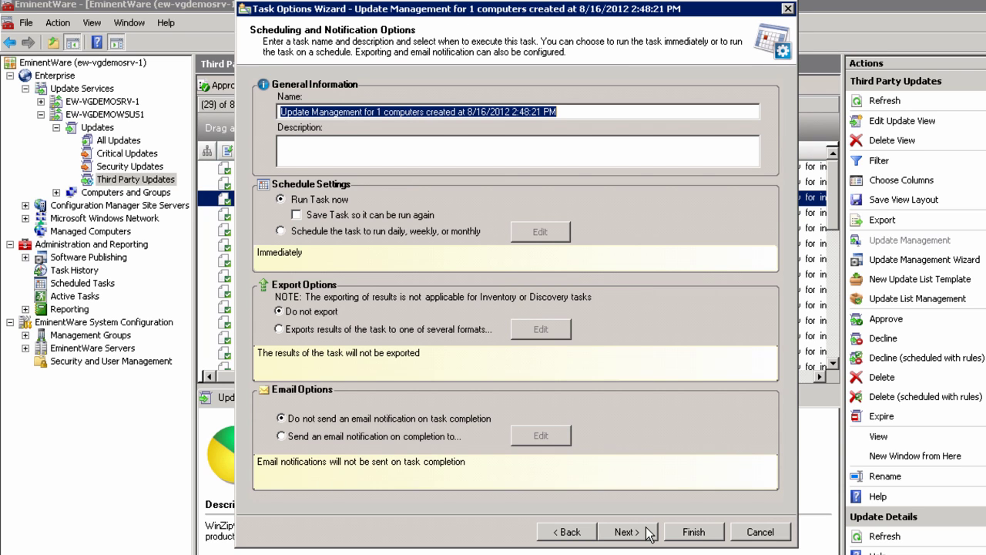
Keep the Run Task now schedule and finish the WinZip update task
{"action": "left_click", "coordinate": [693, 532]}
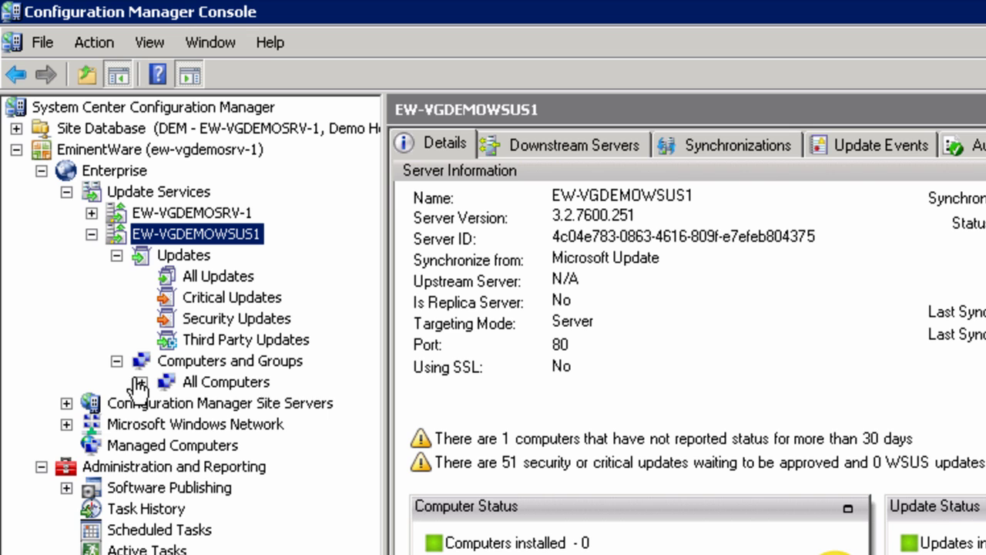
Launch the Update Management Wizard on Unassigned Computers with custom dynamic update rules
{"action": "left_click", "coordinate": [141, 382]}
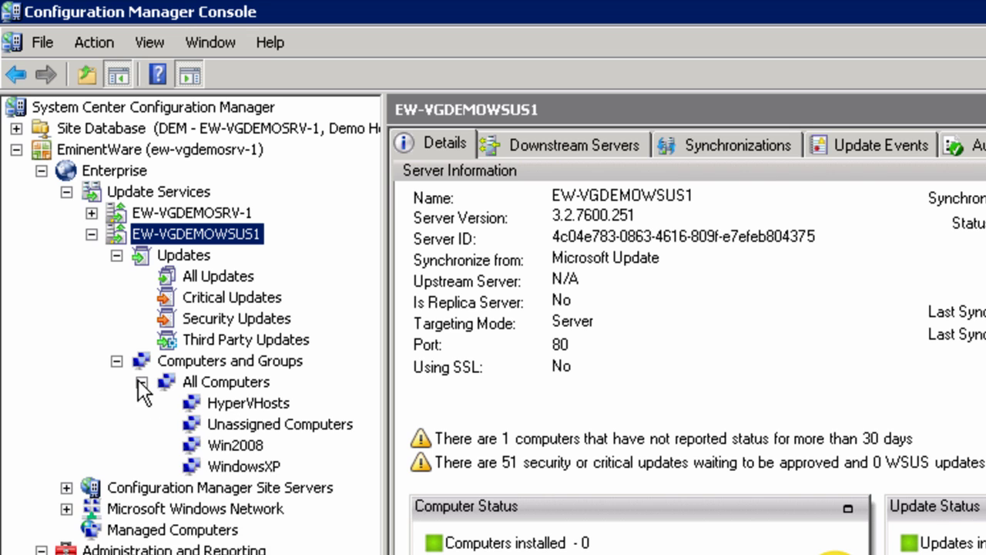
{"action": "left_click", "coordinate": [252, 425]}
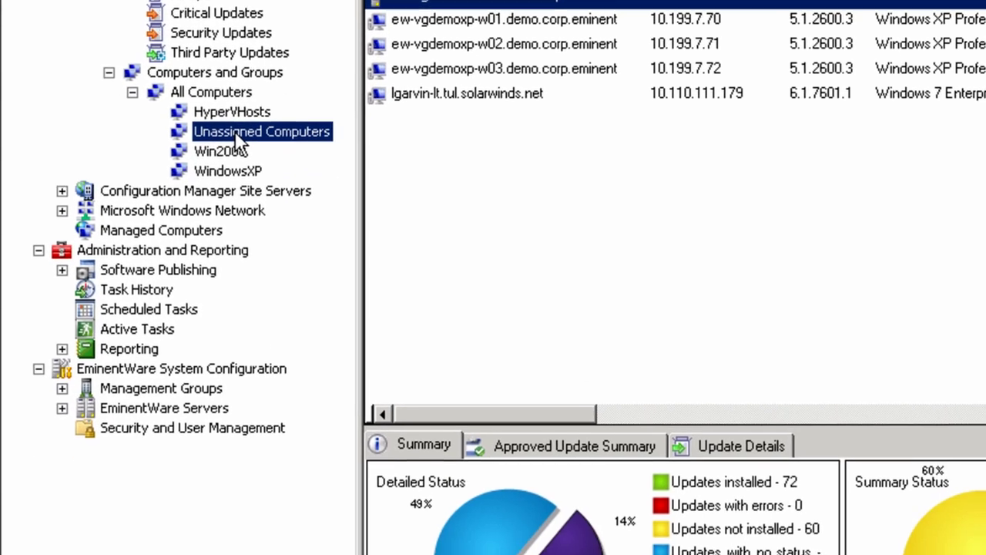
{"action": "right_click", "coordinate": [240, 229]}
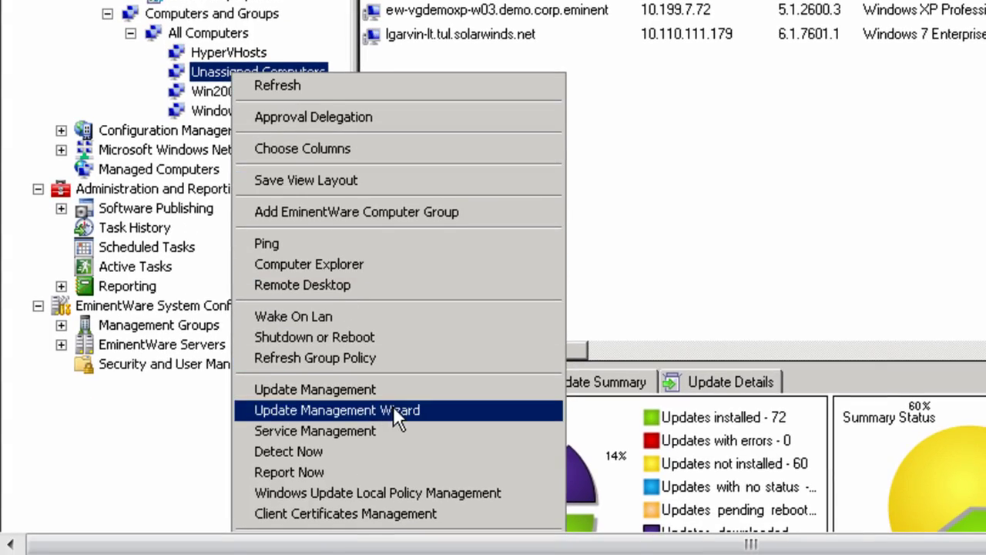
{"action": "left_click", "coordinate": [395, 412]}
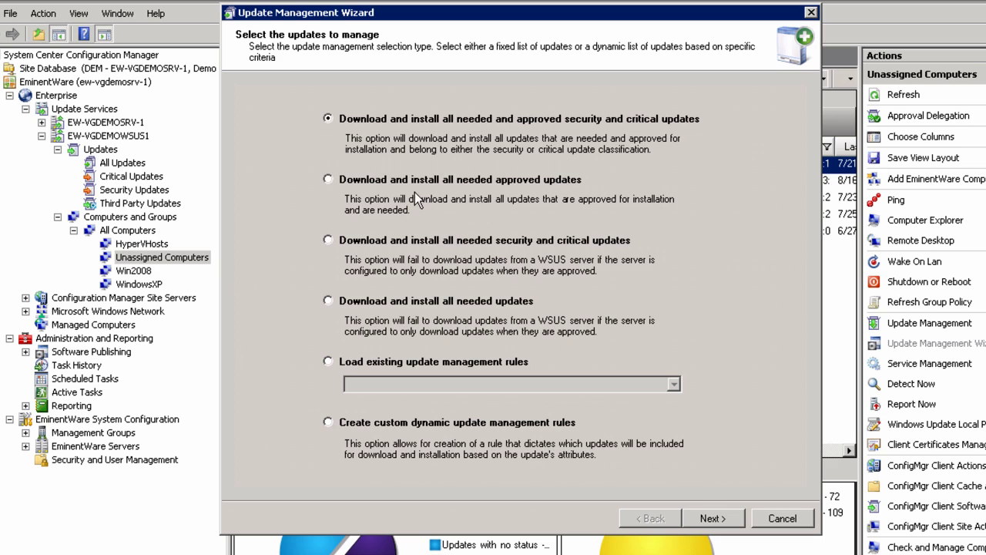
{"action": "left_click", "coordinate": [328, 179]}
{"action": "left_click", "coordinate": [334, 120]}
{"action": "left_click", "coordinate": [717, 519]}
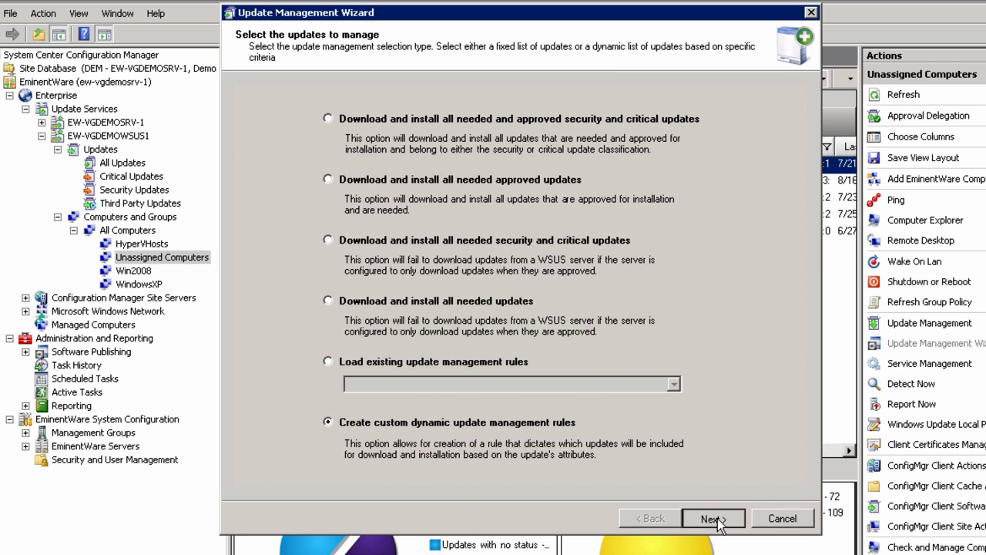
Add a Classifications rule including only updates classified as Tools
{"action": "left_click", "coordinate": [718, 519]}
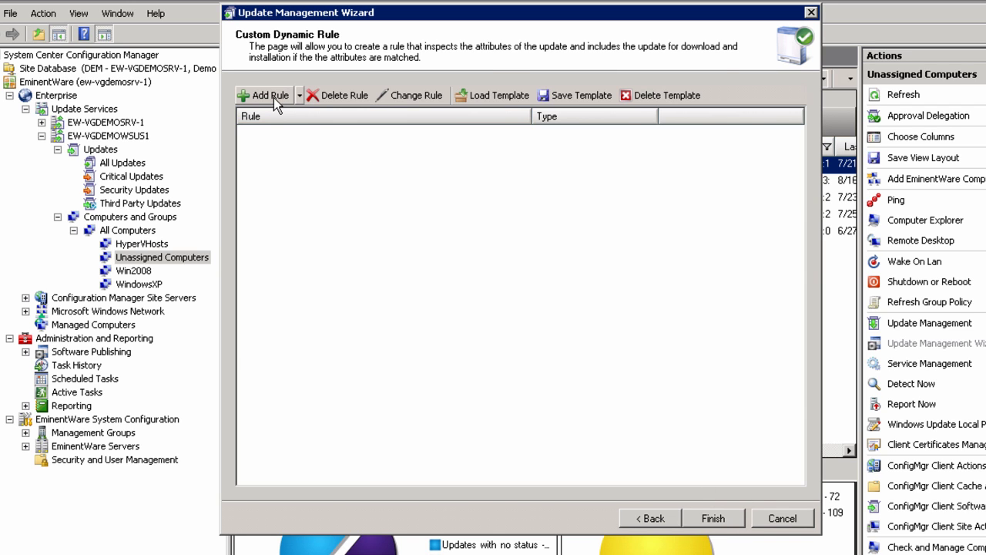
{"action": "left_click", "coordinate": [299, 96]}
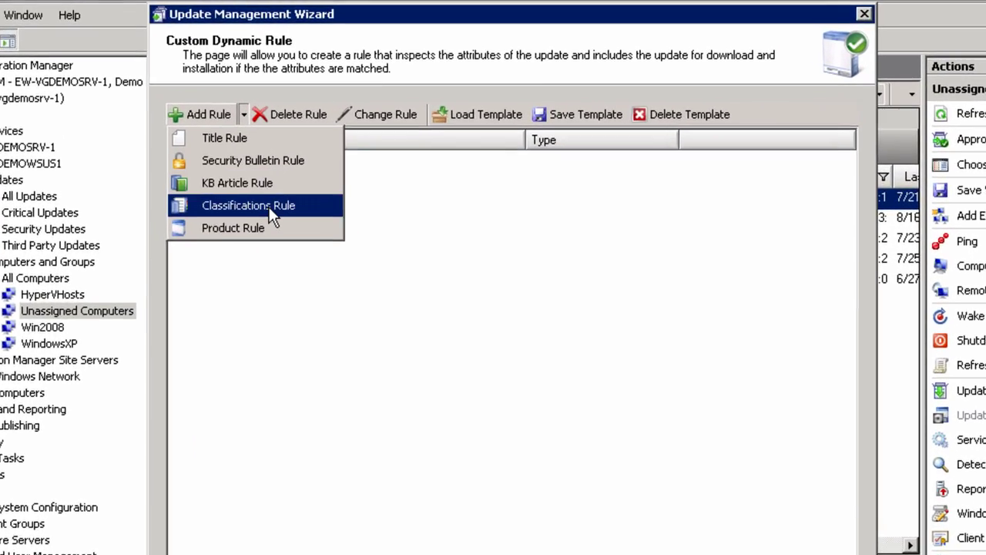
{"action": "left_click", "coordinate": [297, 175]}
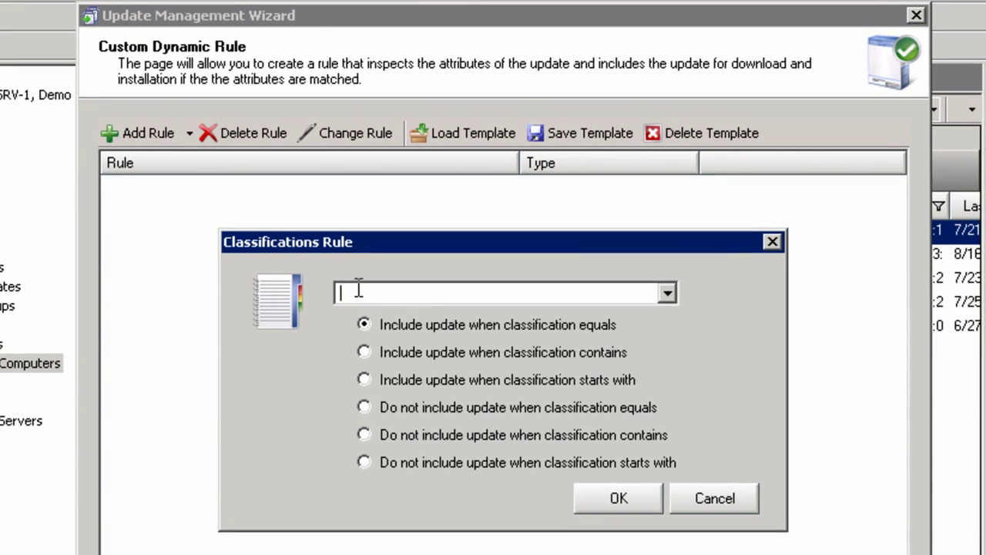
{"action": "type", "text": "Too"}
{"action": "type", "text": "ls"}
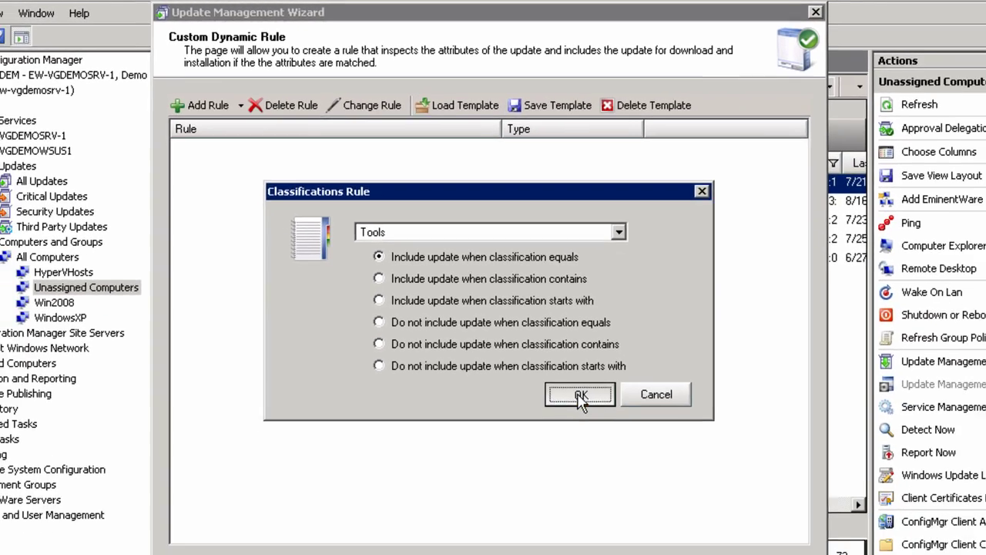
{"action": "left_click", "coordinate": [571, 371]}
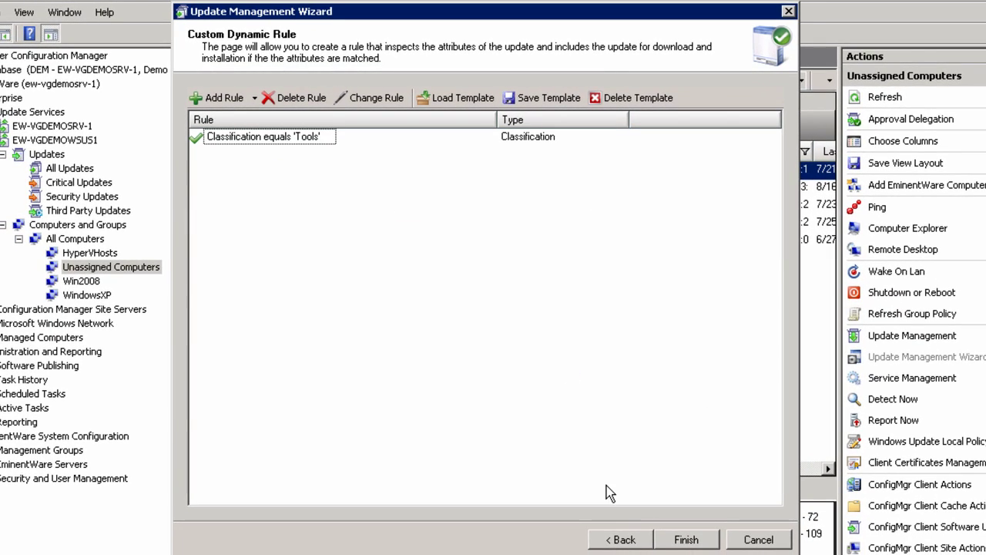
{"action": "left_click", "coordinate": [624, 541]}
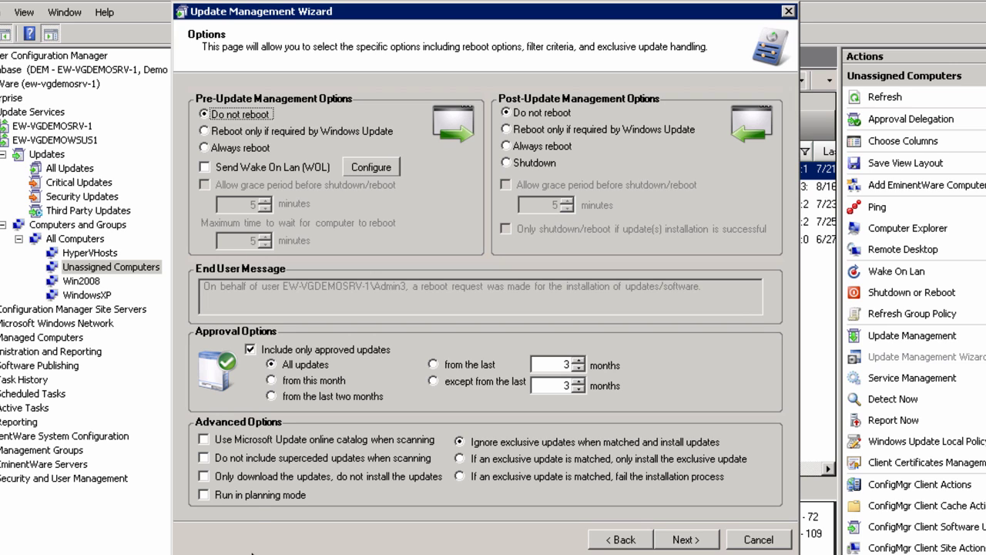
Enable planning mode for the update task and proceed to scheduling
{"action": "left_click", "coordinate": [205, 494]}
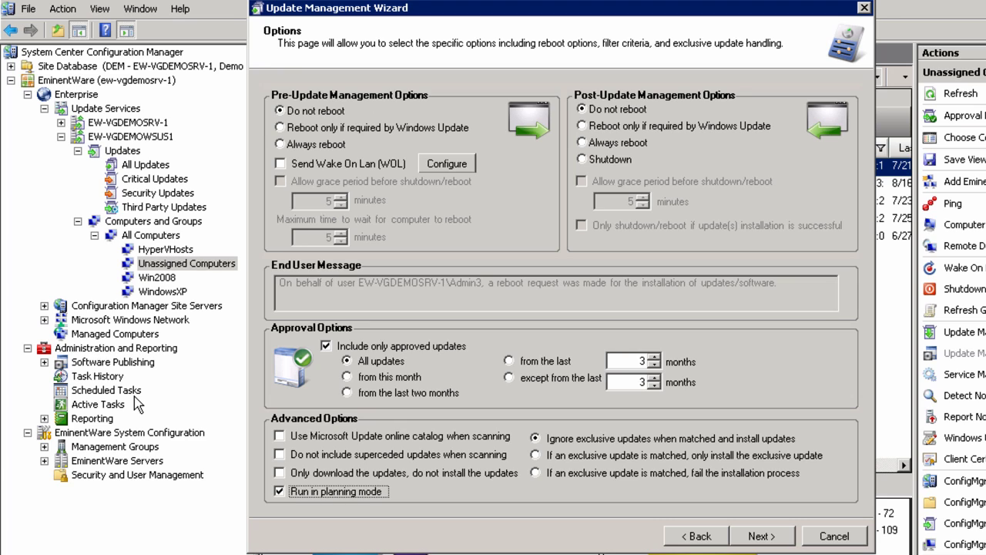
{"action": "key", "text": "Return"}
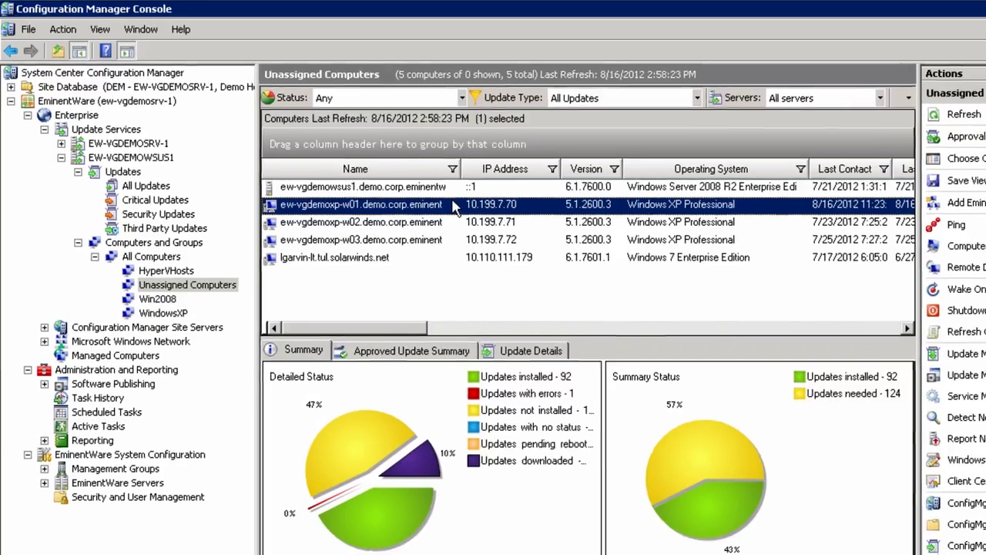
Uninstall Hyper-V Integration Services from EW-VGDEMOXP-W01, targeting computers with selection rules
{"action": "right_click", "coordinate": [455, 207]}
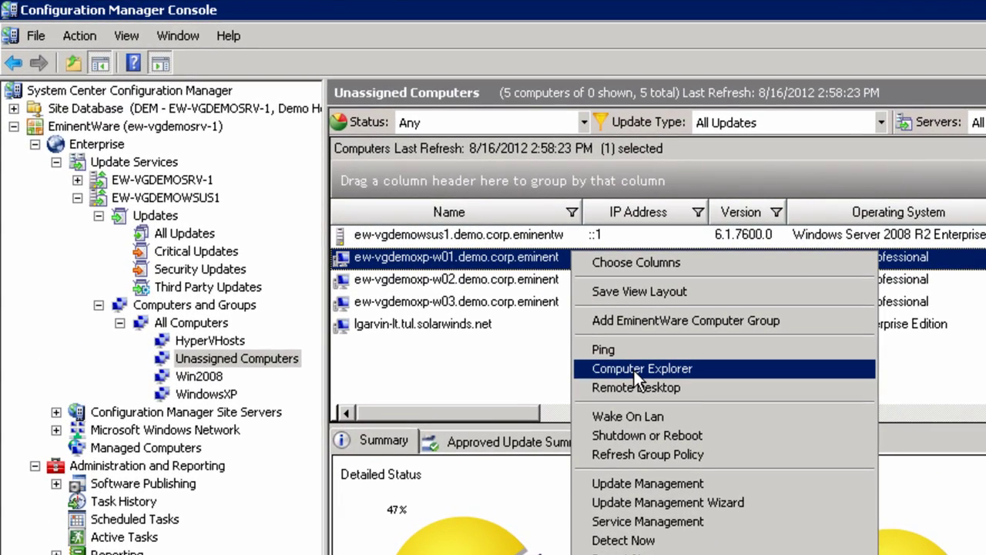
{"action": "left_click", "coordinate": [634, 371]}
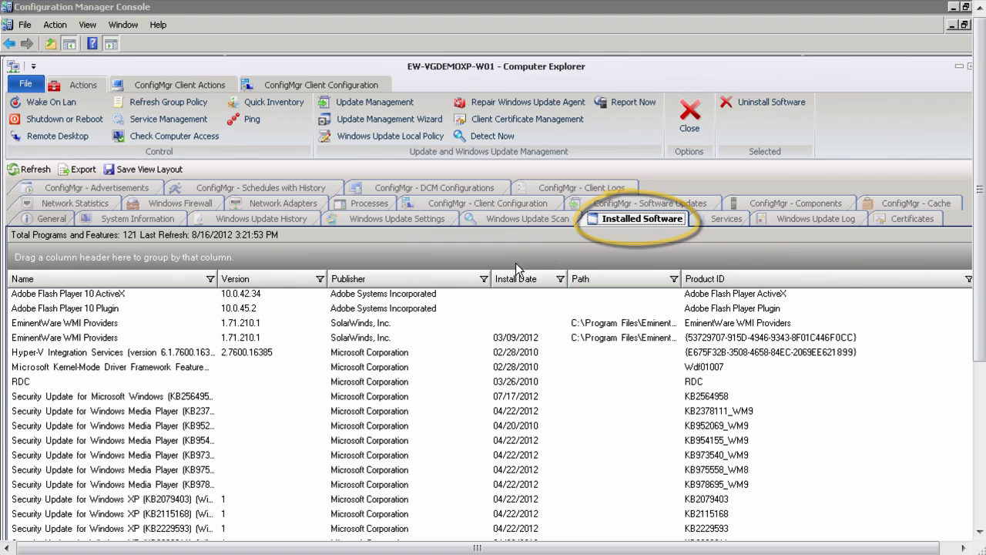
{"action": "left_click", "coordinate": [188, 354]}
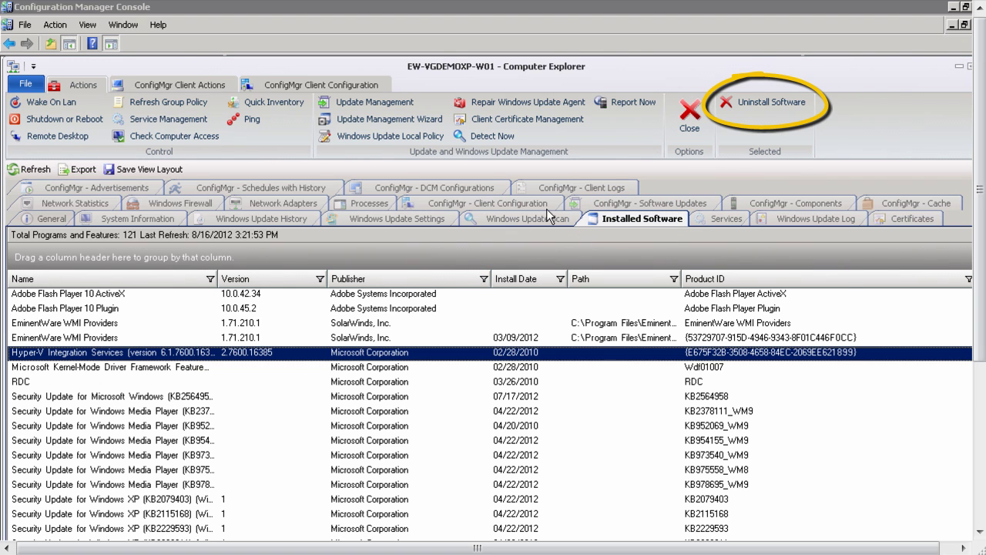
{"action": "left_click", "coordinate": [757, 103]}
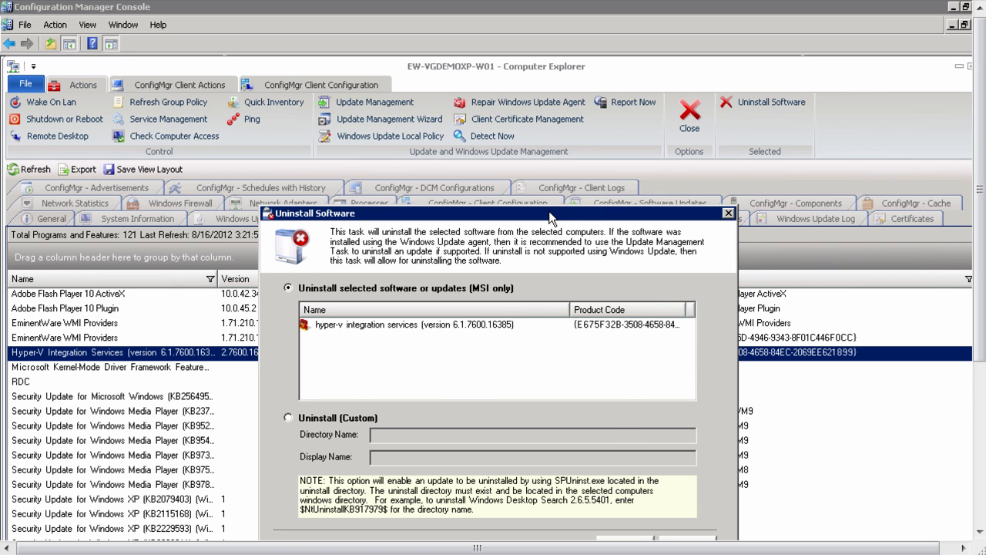
{"action": "left_click", "coordinate": [635, 416]}
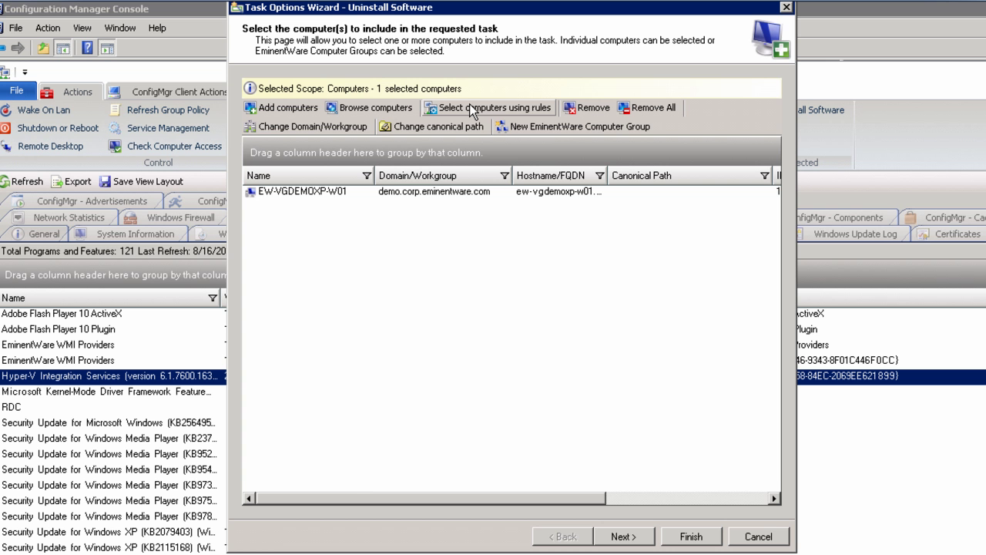
{"action": "left_click", "coordinate": [470, 108]}
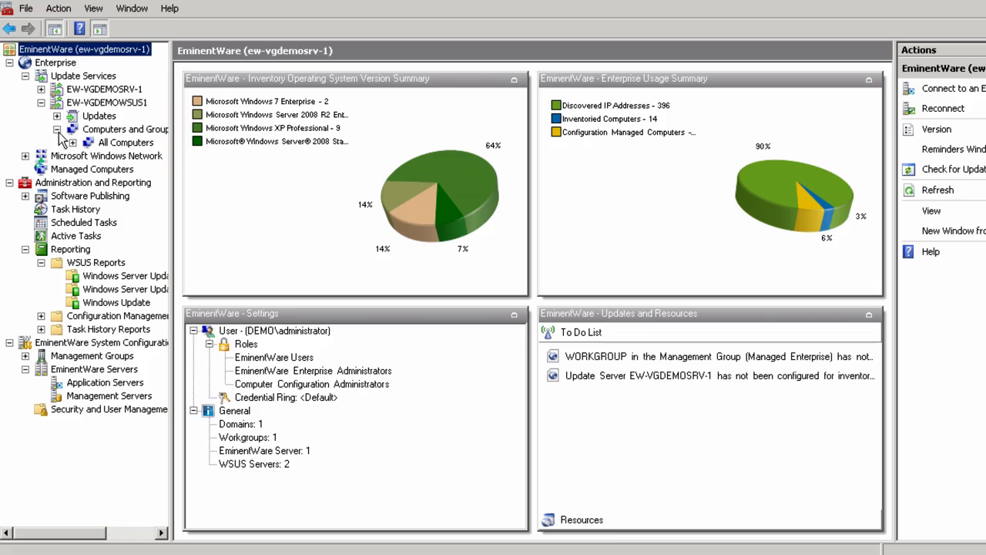
Start an inventory of All Computers using 'Inventory - include specific datasources'
{"action": "left_click", "coordinate": [131, 143]}
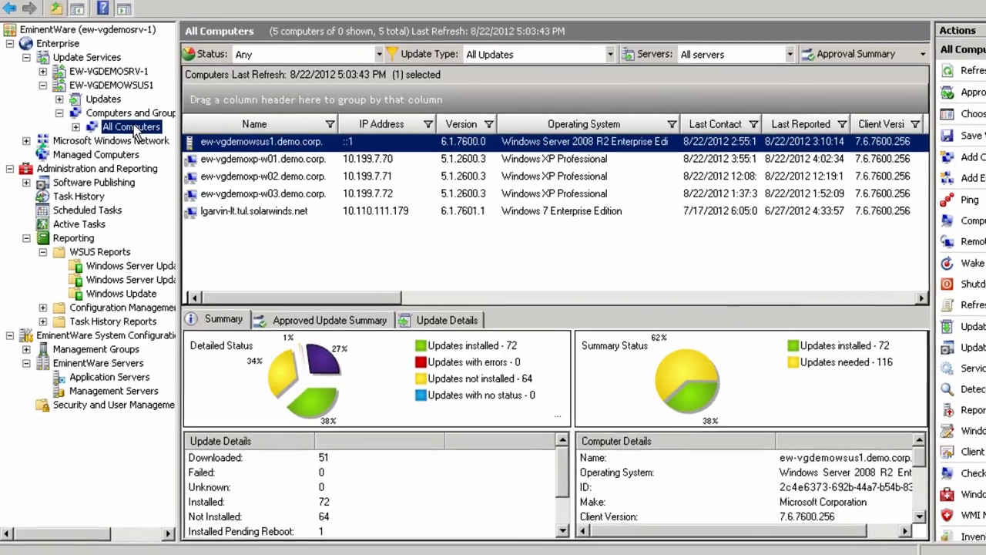
{"action": "right_click", "coordinate": [131, 143]}
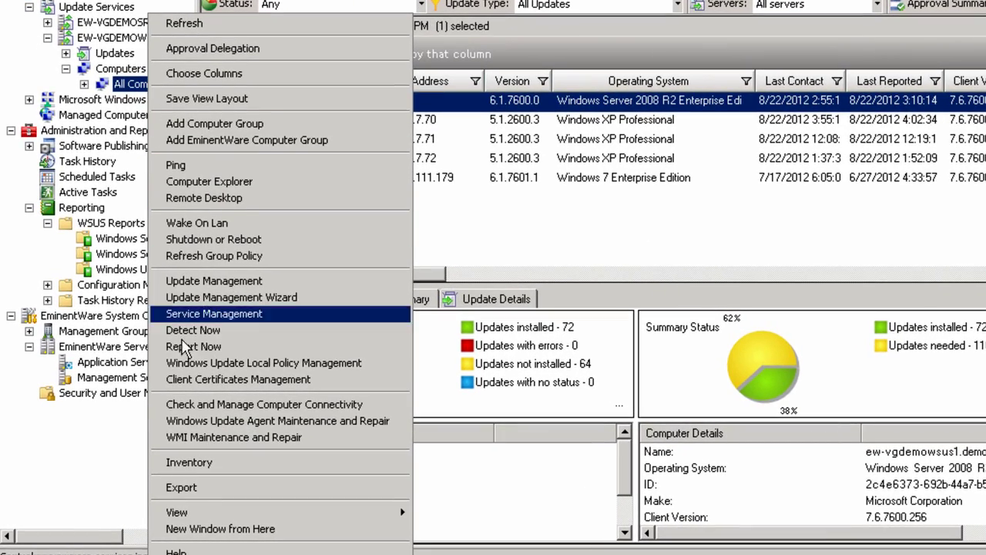
{"action": "left_click", "coordinate": [219, 462]}
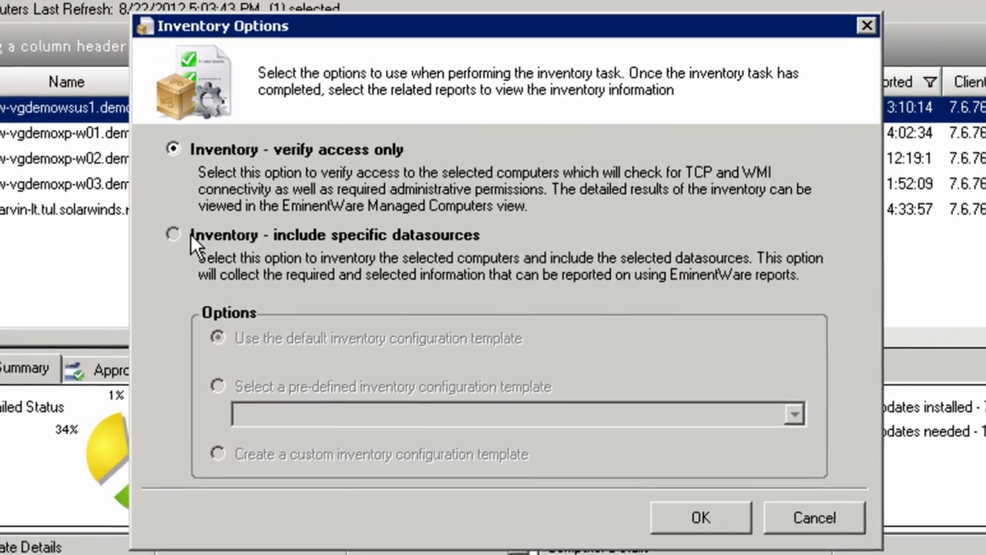
{"action": "left_click", "coordinate": [174, 234]}
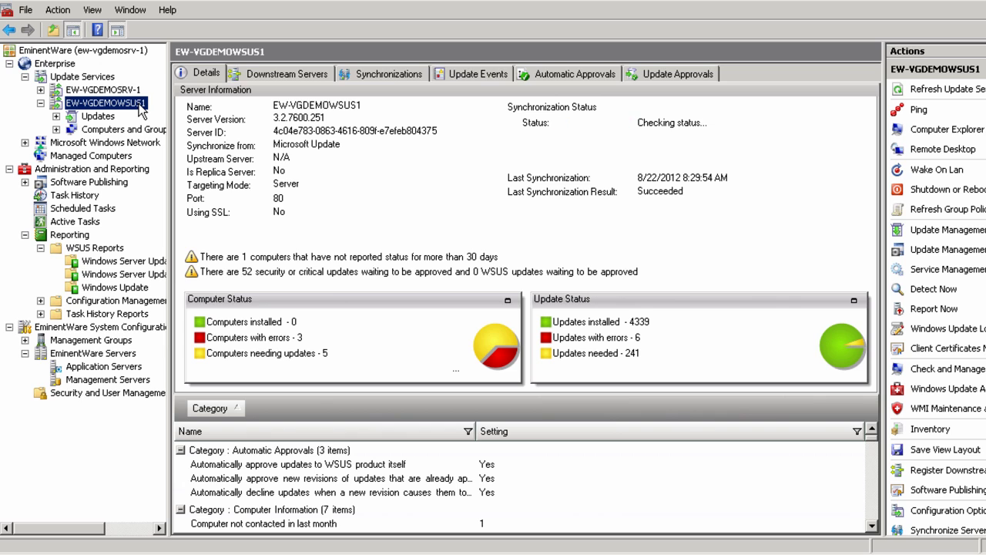
Cancel EW-VGDEMOWSUS1's WSUS Inventory settings, then show the Windows Server Update Services Analytics reports
{"action": "right_click", "coordinate": [140, 108]}
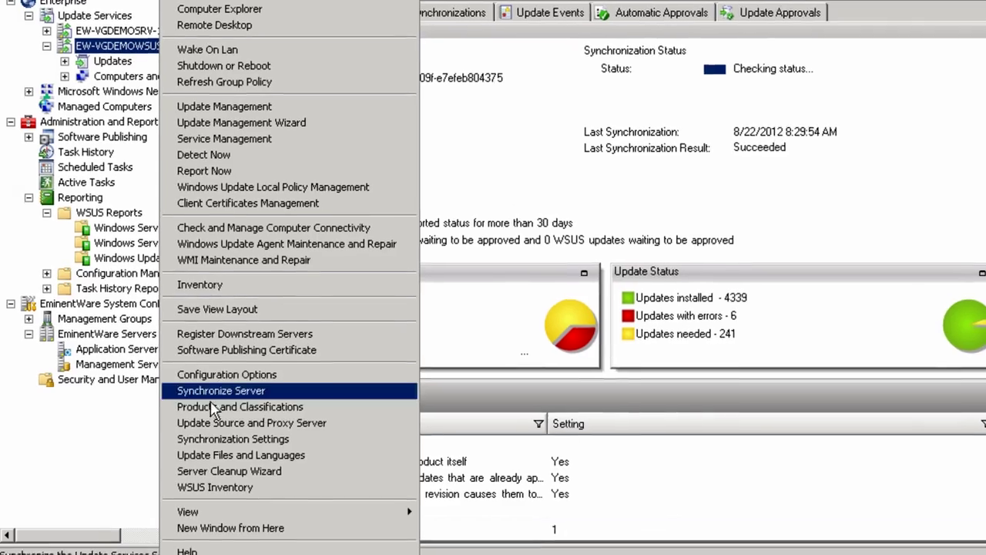
{"action": "left_click", "coordinate": [221, 487]}
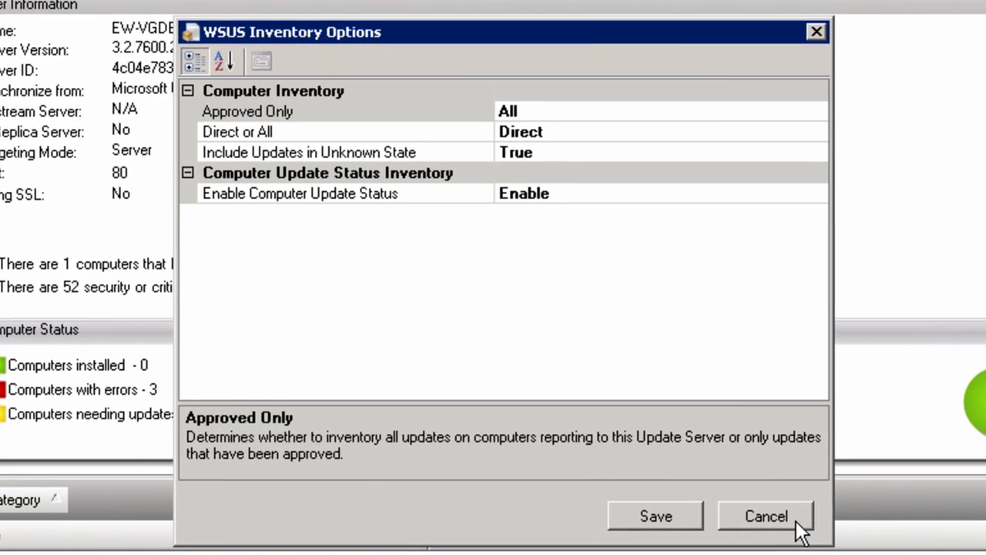
{"action": "left_click", "coordinate": [796, 520]}
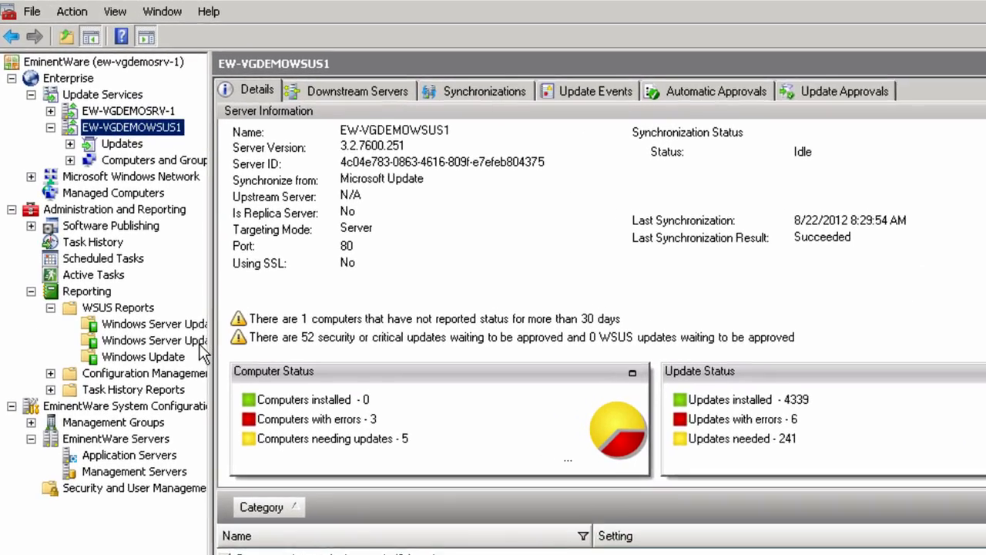
{"action": "left_click", "coordinate": [174, 297]}
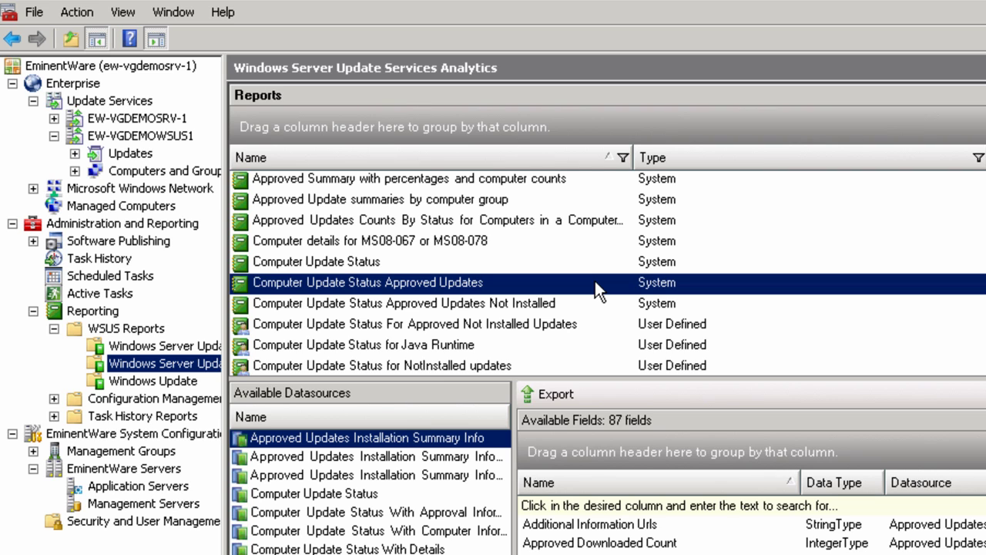
Run the Computer Update Status Approved Updates report, then cancel its export
{"action": "right_click", "coordinate": [595, 281]}
{"action": "left_click", "coordinate": [647, 292]}
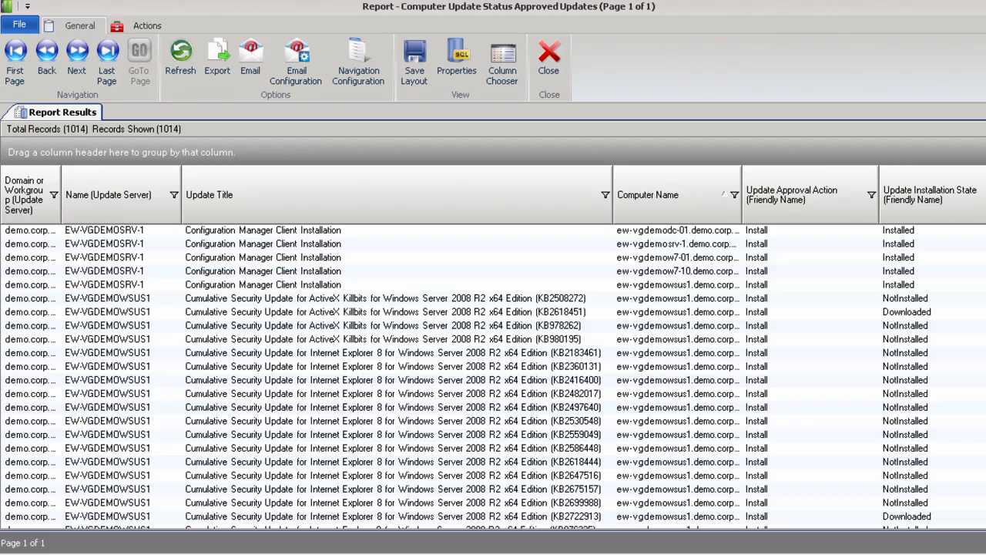
{"action": "left_click", "coordinate": [212, 53]}
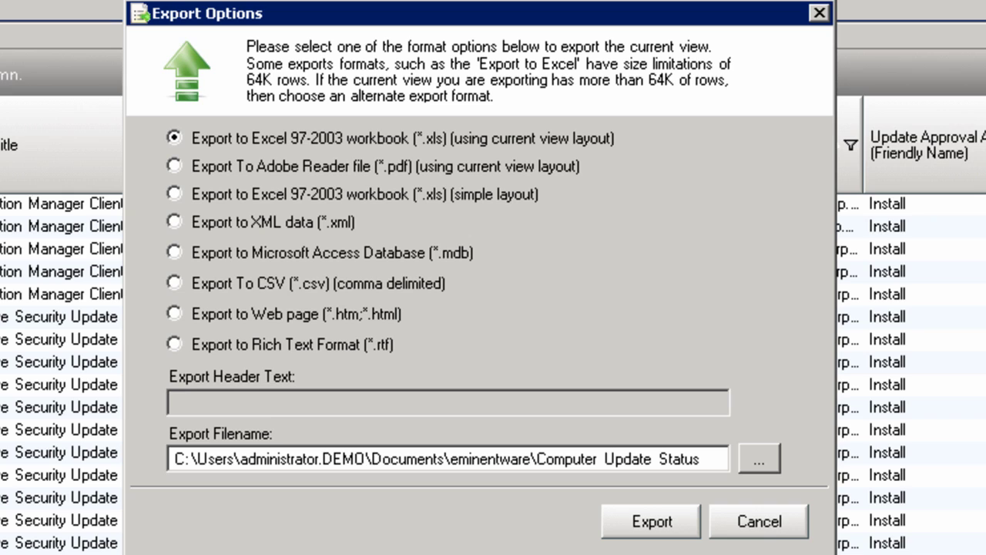
{"action": "left_click", "coordinate": [774, 526]}
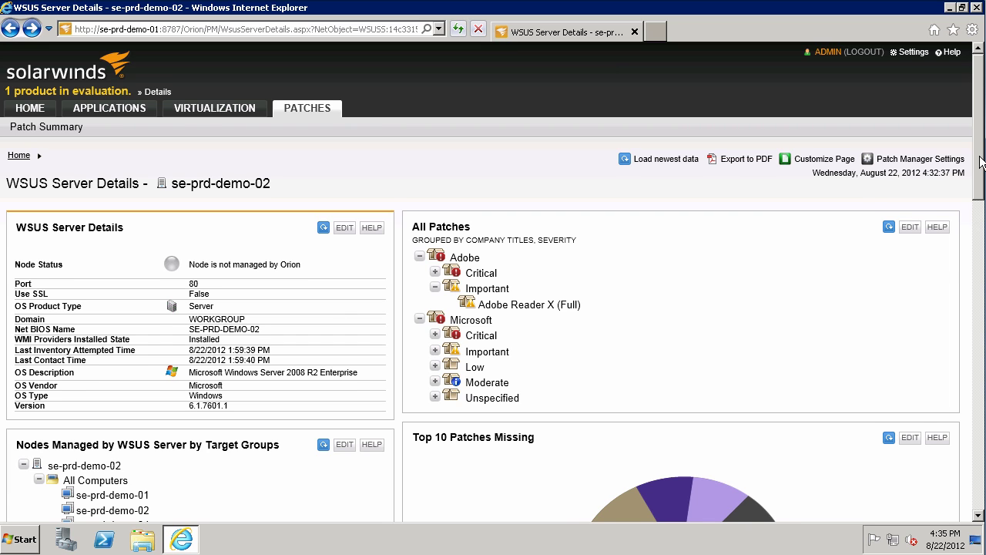
In Top 10 Patches Missing, expand the Internet Explorer 9 Cumulative Security Update to list missing nodes
{"action": "left_click_drag", "start_coordinate": [980, 162], "coordinate": [976, 401]}
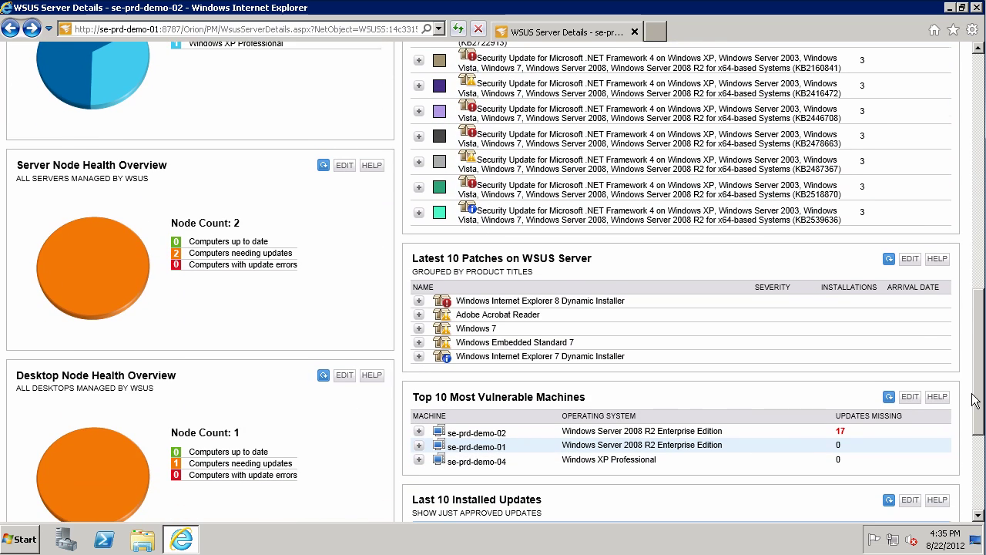
{"action": "left_click_drag", "start_coordinate": [975, 401], "coordinate": [978, 277]}
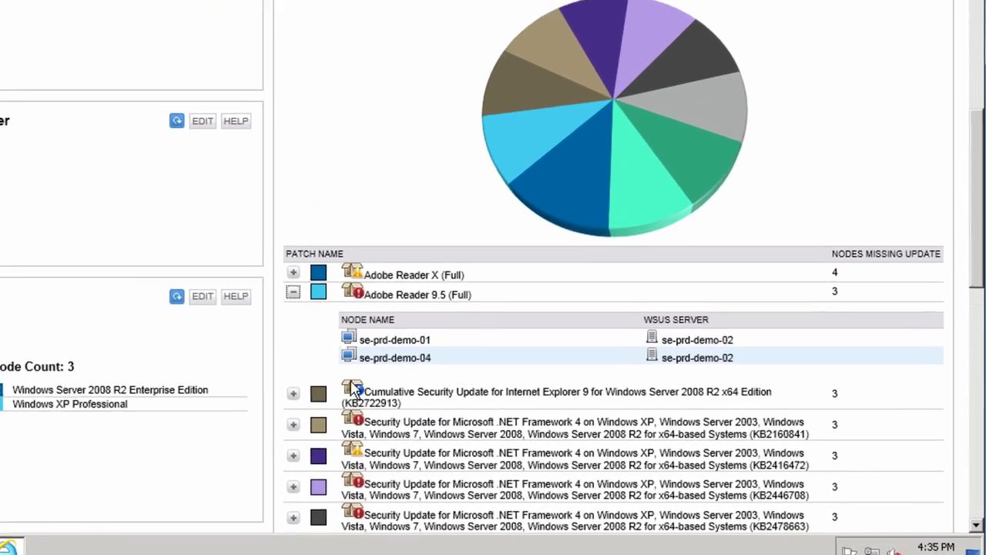
{"action": "left_click", "coordinate": [292, 393]}
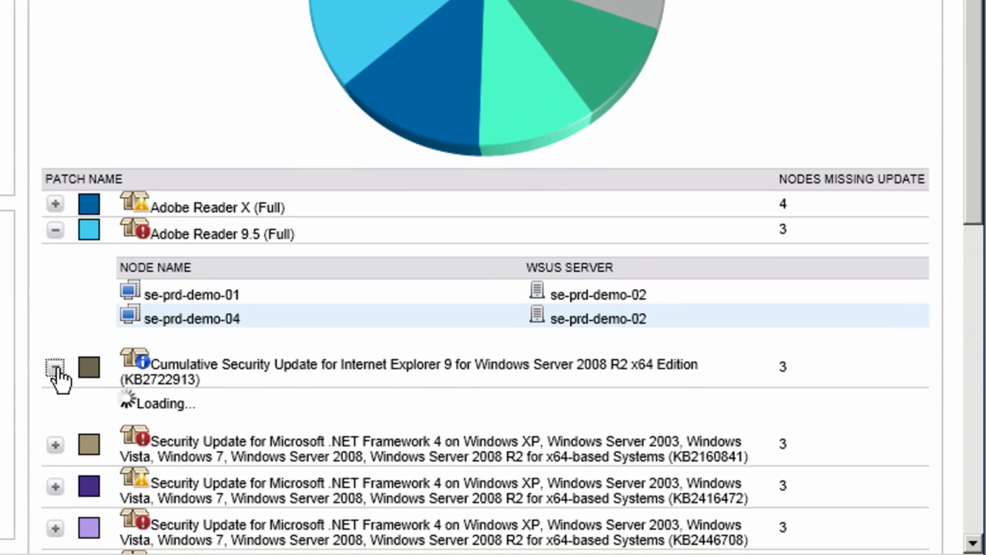